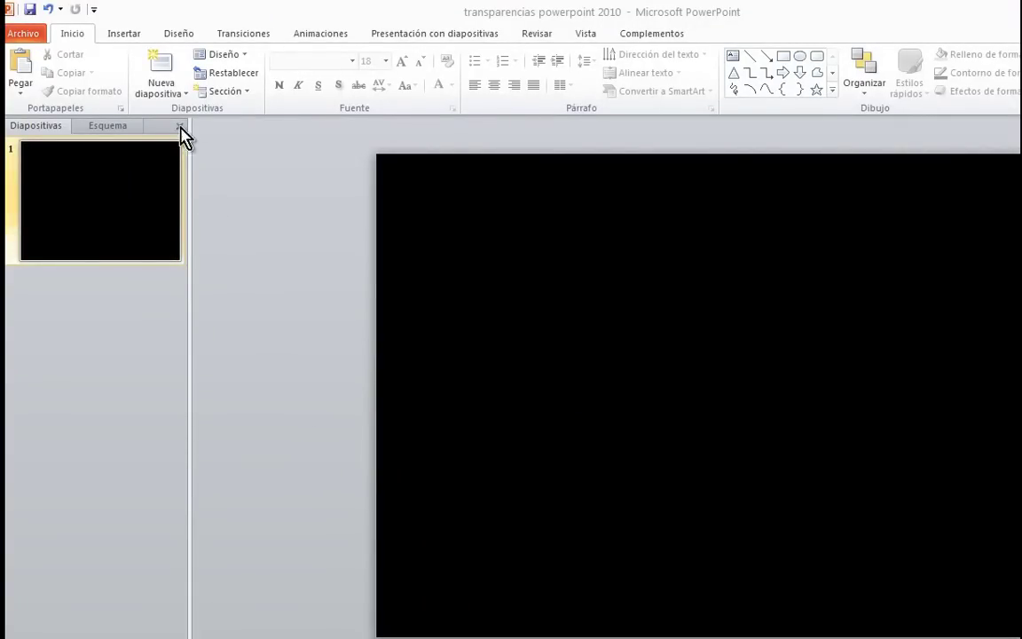
Draw a rectangle from the Shapes gallery in the upper-left area of the black slide
{"action": "left_click", "coordinate": [131, 35]}
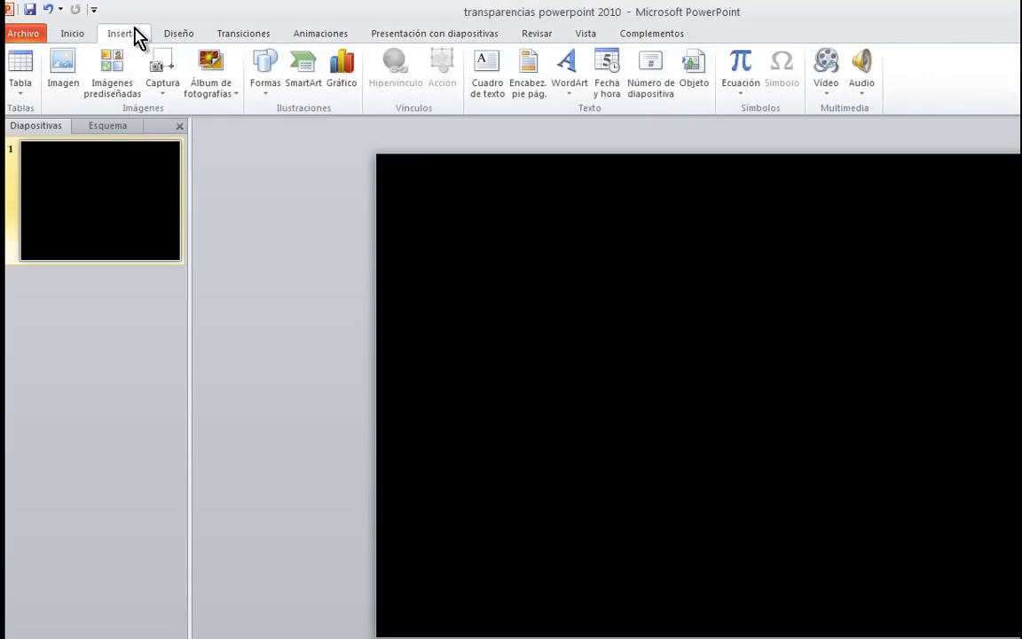
{"action": "left_click", "coordinate": [265, 98]}
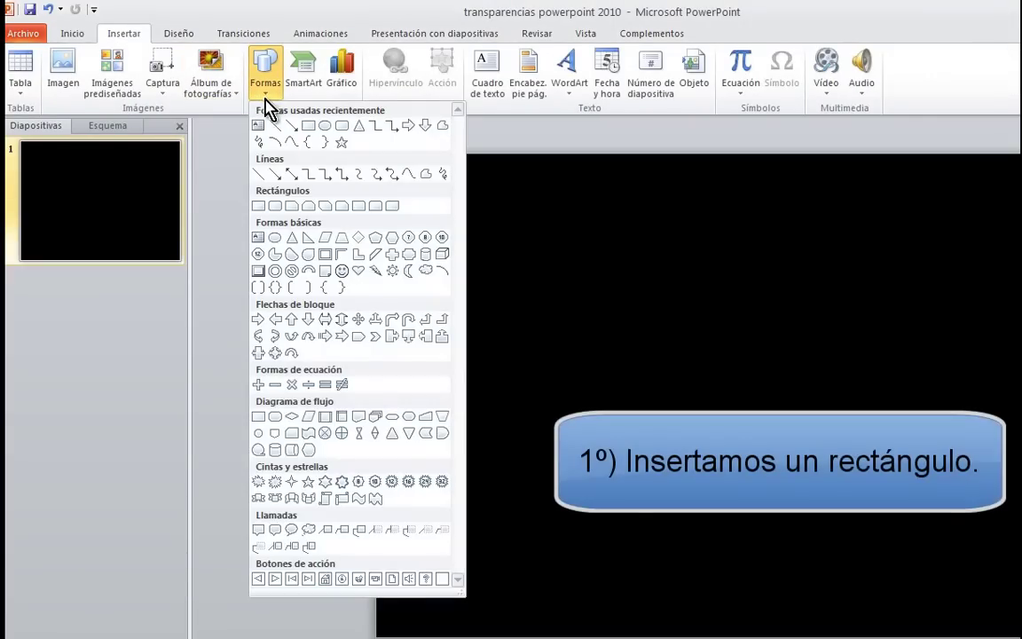
{"action": "left_click", "coordinate": [307, 126]}
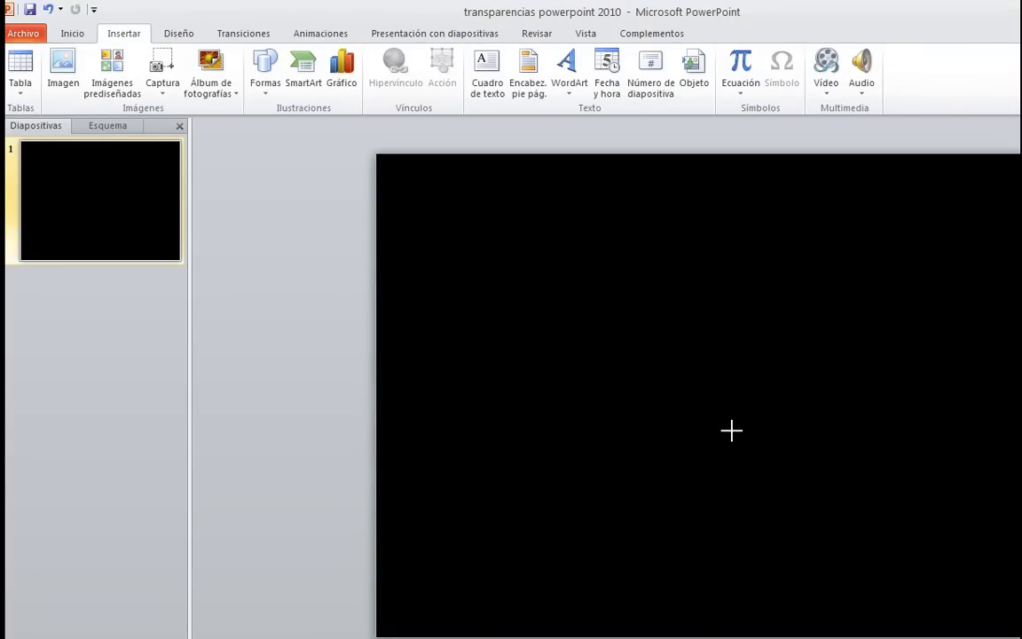
{"action": "left_click_drag", "start_coordinate": [448, 206], "coordinate": [733, 434]}
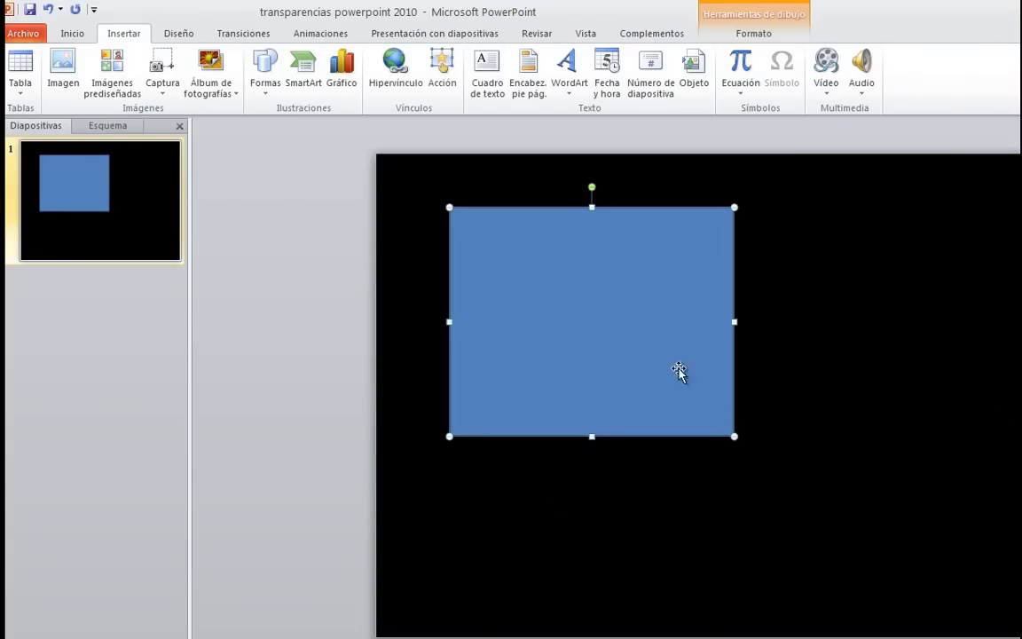
Fill the rectangle with the picture 'woman 222 autor Yuri Hahhalev' via Format Shape
{"action": "right_click", "coordinate": [607, 265]}
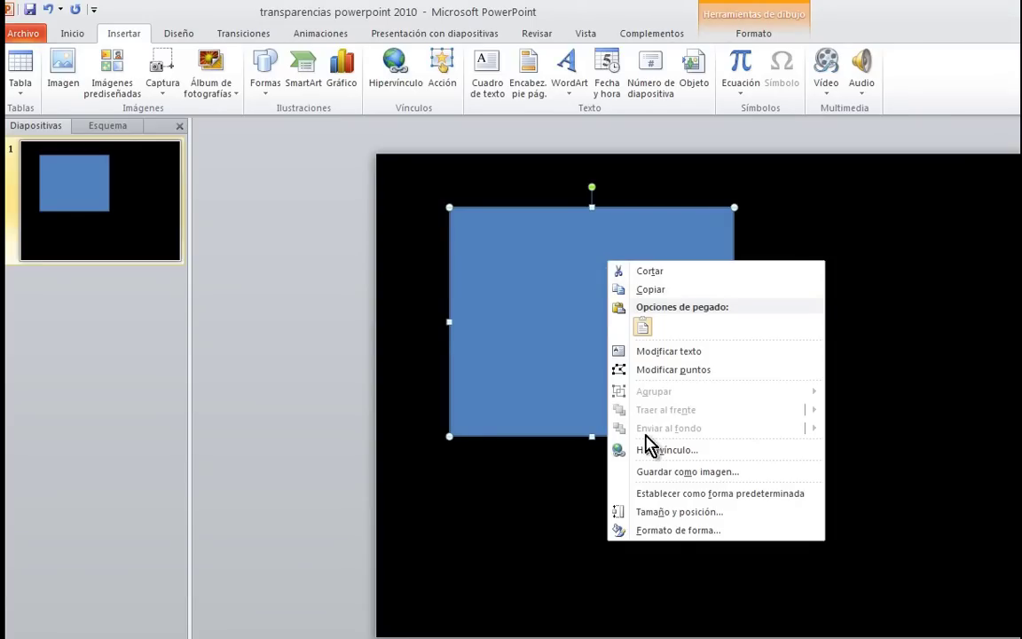
{"action": "left_click", "coordinate": [678, 532]}
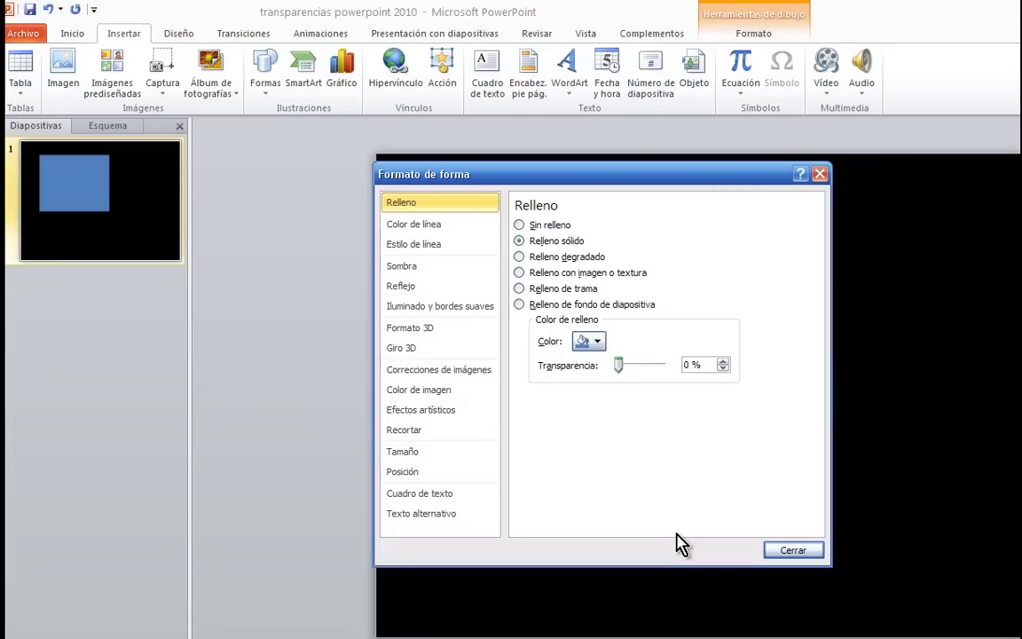
{"action": "left_click", "coordinate": [519, 273]}
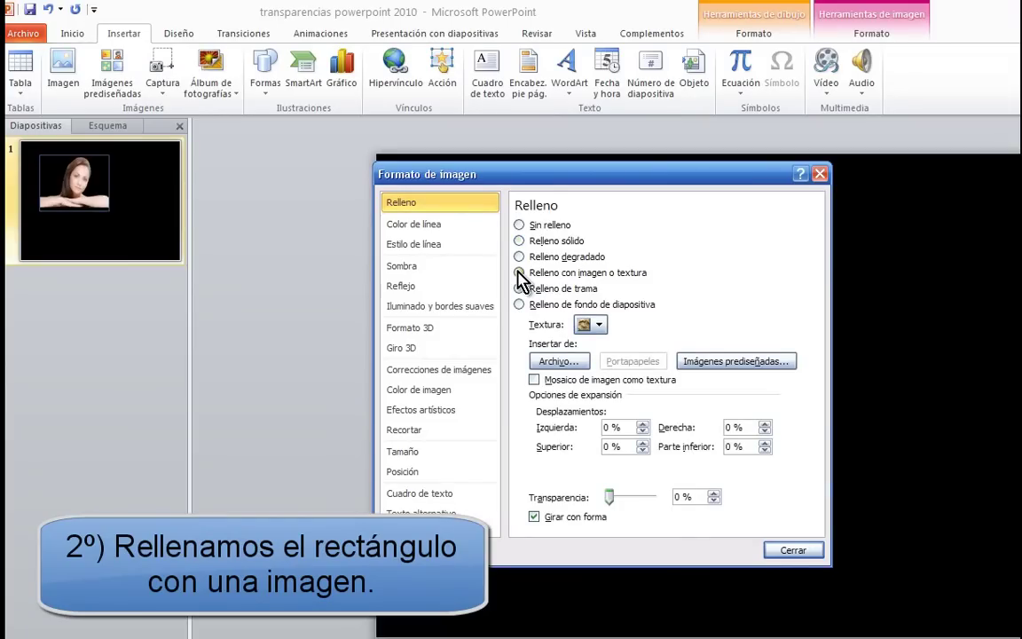
{"action": "left_click", "coordinate": [561, 361]}
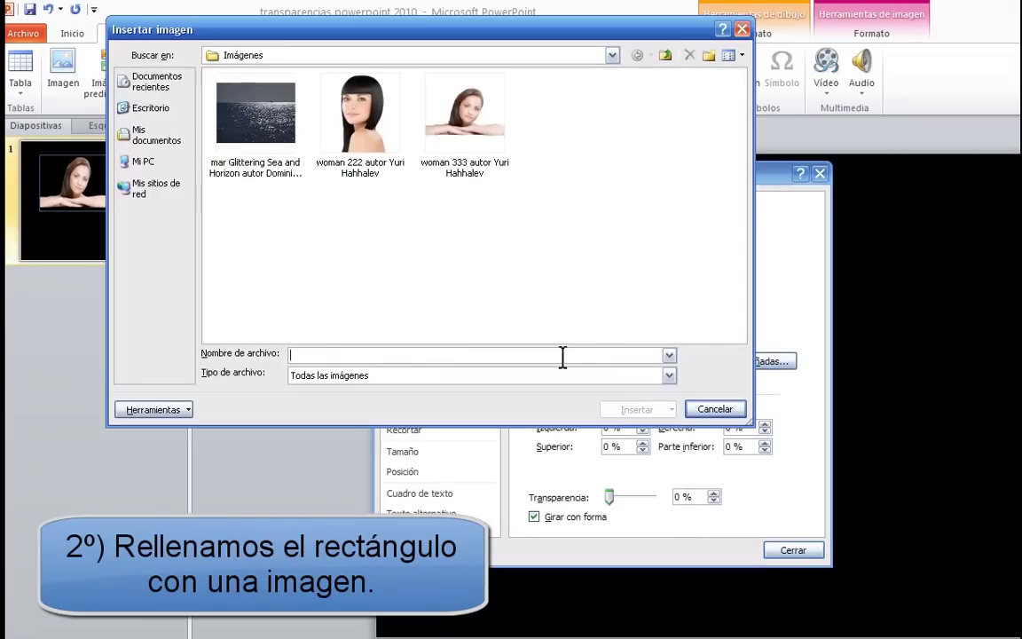
{"action": "left_click", "coordinate": [381, 128]}
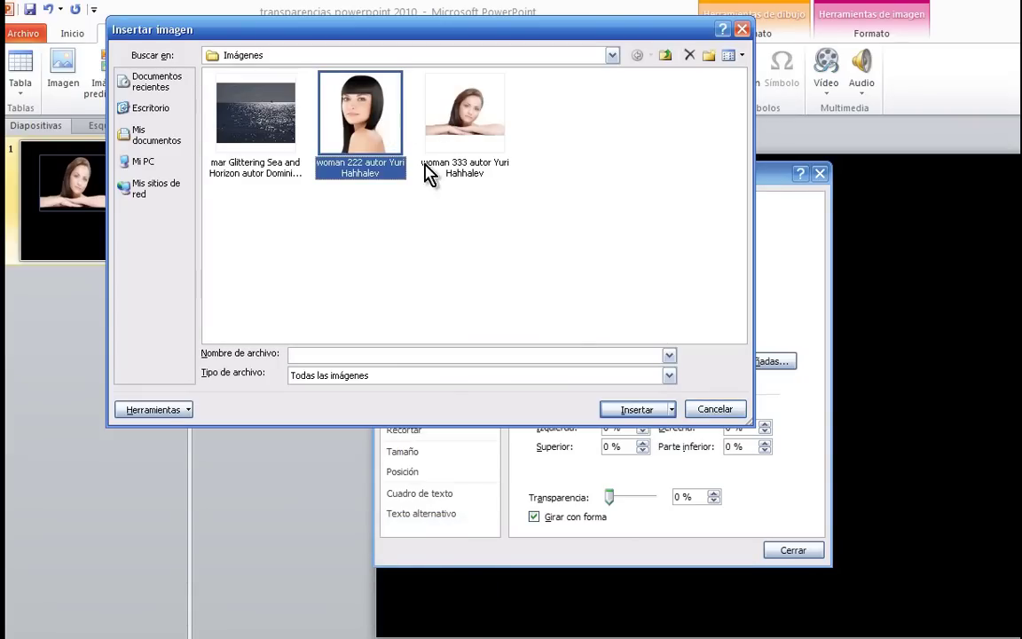
{"action": "left_click", "coordinate": [620, 410]}
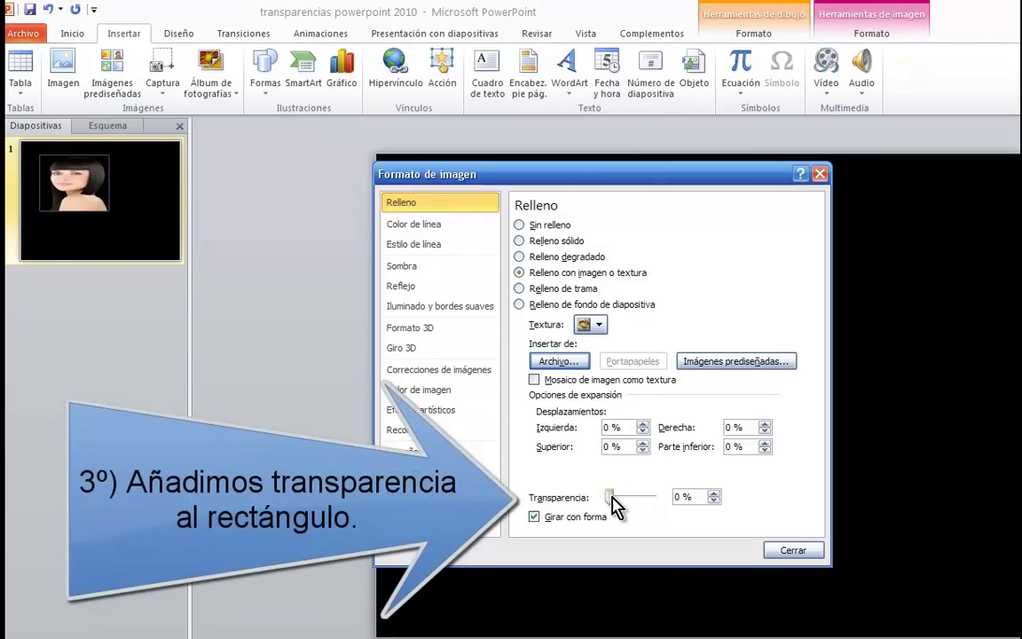
Set the portrait fill to 49% transparency and set its line color to No line
{"action": "left_click_drag", "start_coordinate": [613, 504], "coordinate": [638, 507]}
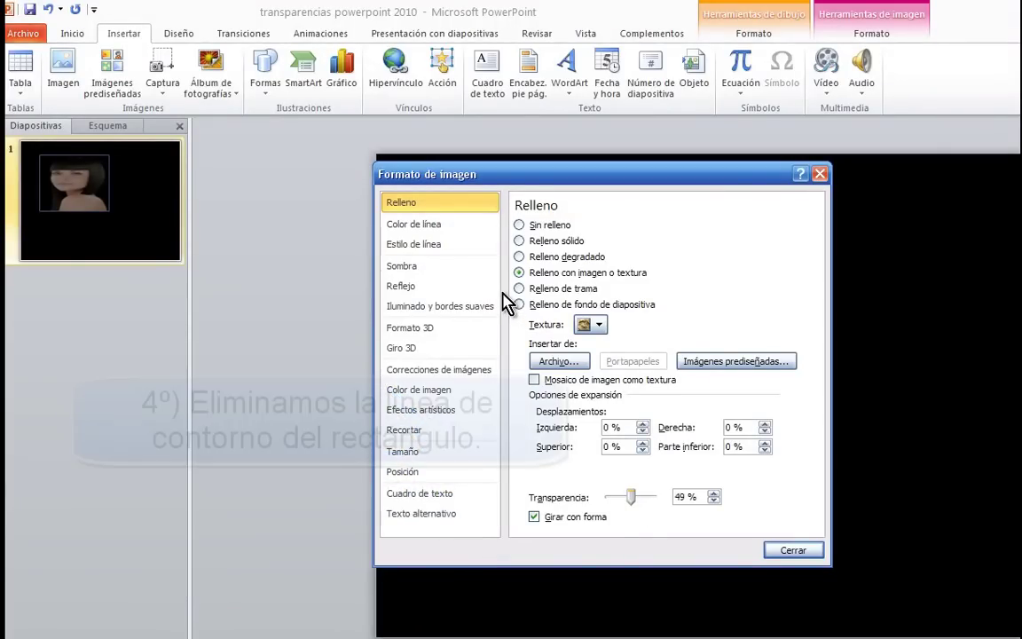
{"action": "left_click", "coordinate": [444, 225]}
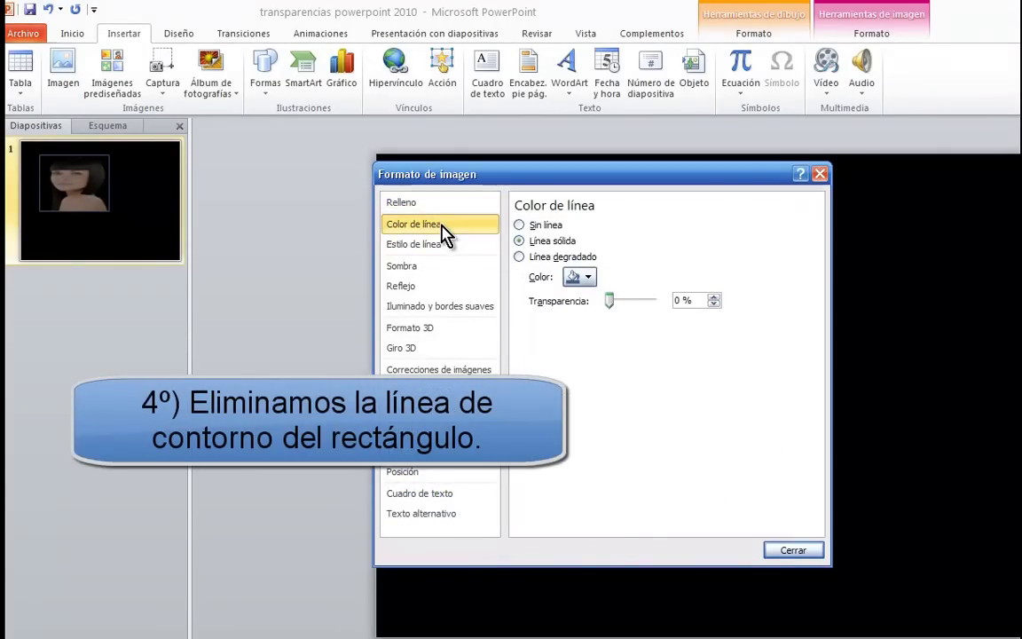
{"action": "left_click", "coordinate": [520, 225]}
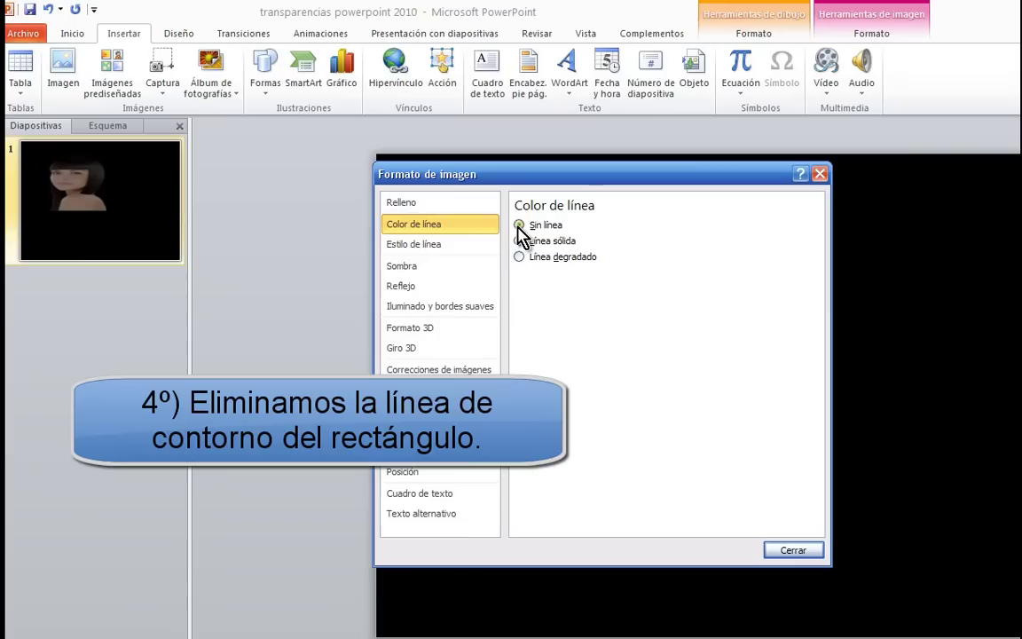
{"action": "left_click", "coordinate": [793, 550]}
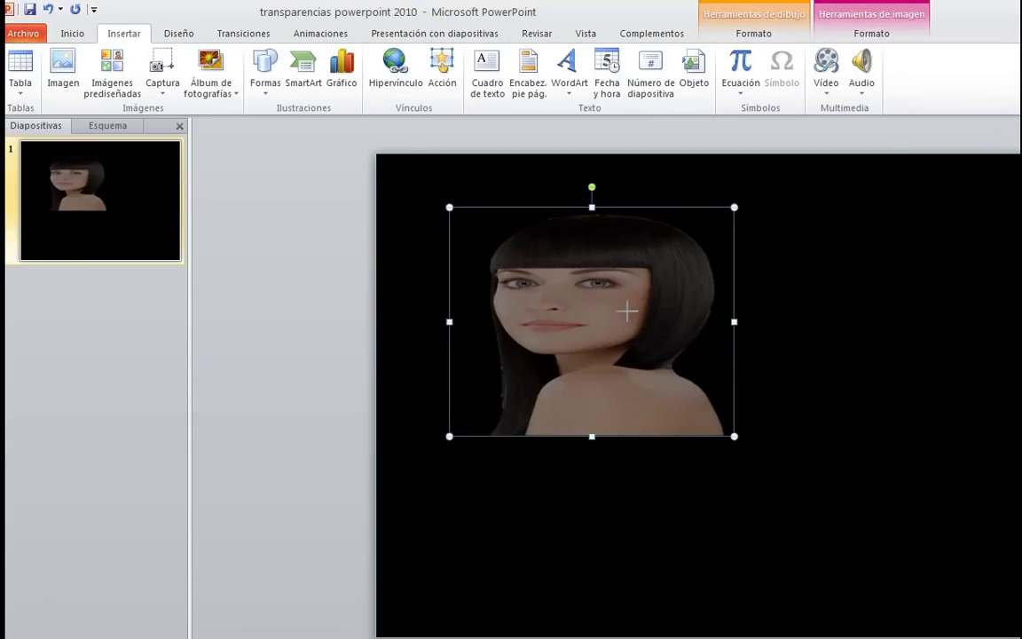
Make the semi-transparent portrait taller and move it to the lower left of the slide
{"action": "left_click_drag", "start_coordinate": [628, 311], "coordinate": [627, 312]}
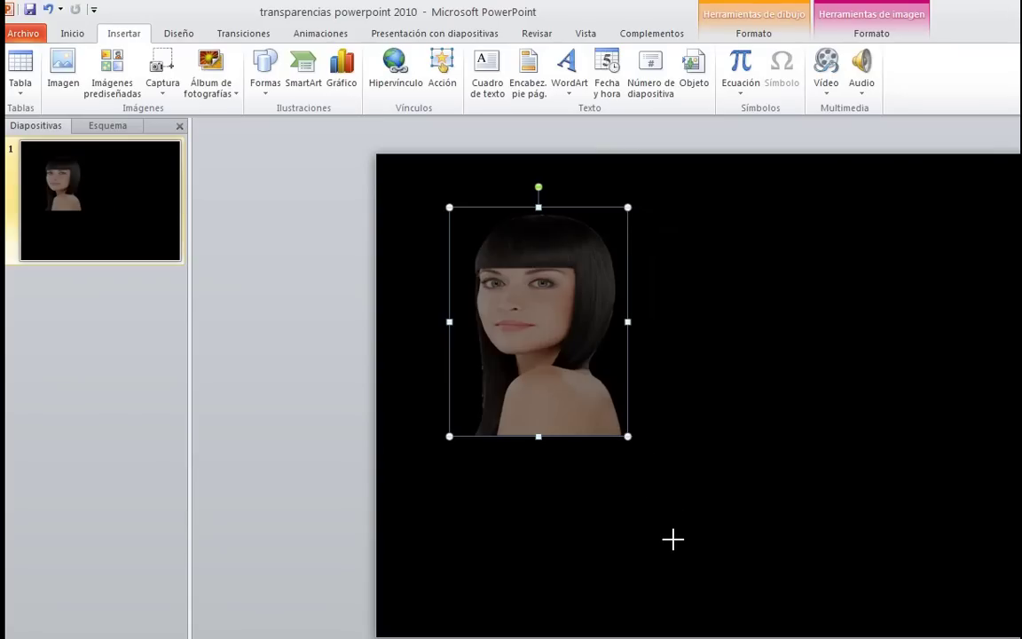
{"action": "left_click_drag", "start_coordinate": [627, 436], "coordinate": [678, 543]}
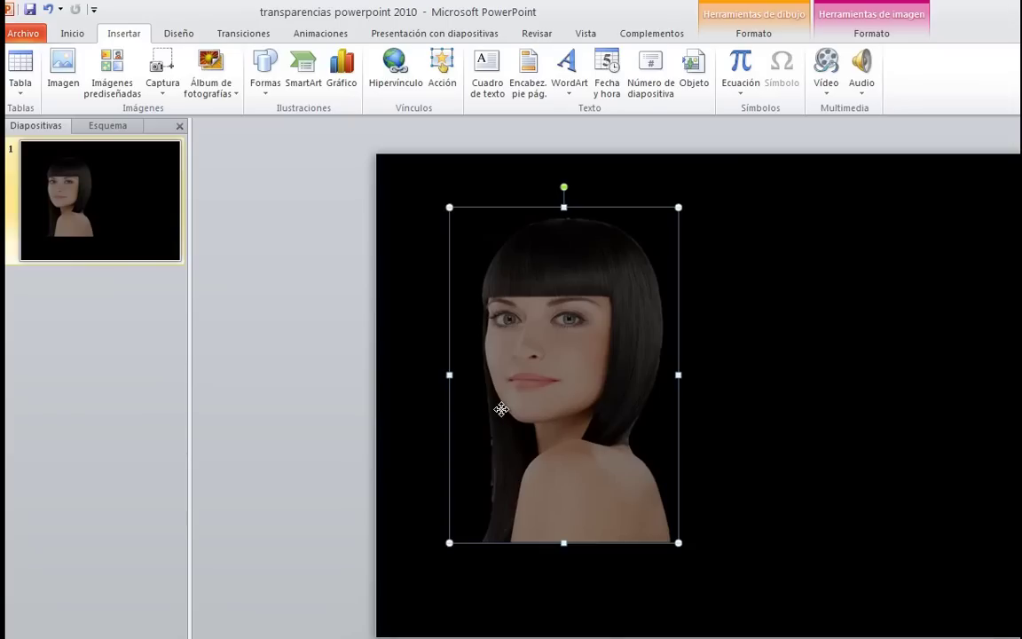
{"action": "left_click_drag", "start_coordinate": [499, 410], "coordinate": [426, 507]}
{"action": "left_click", "coordinate": [347, 254]}
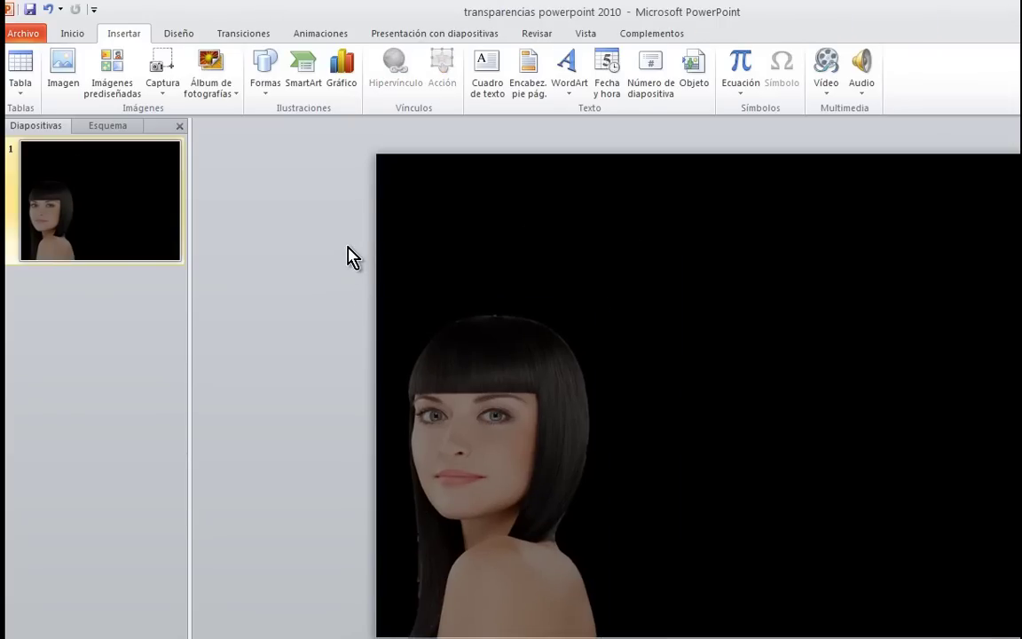
{"action": "left_click", "coordinate": [265, 78]}
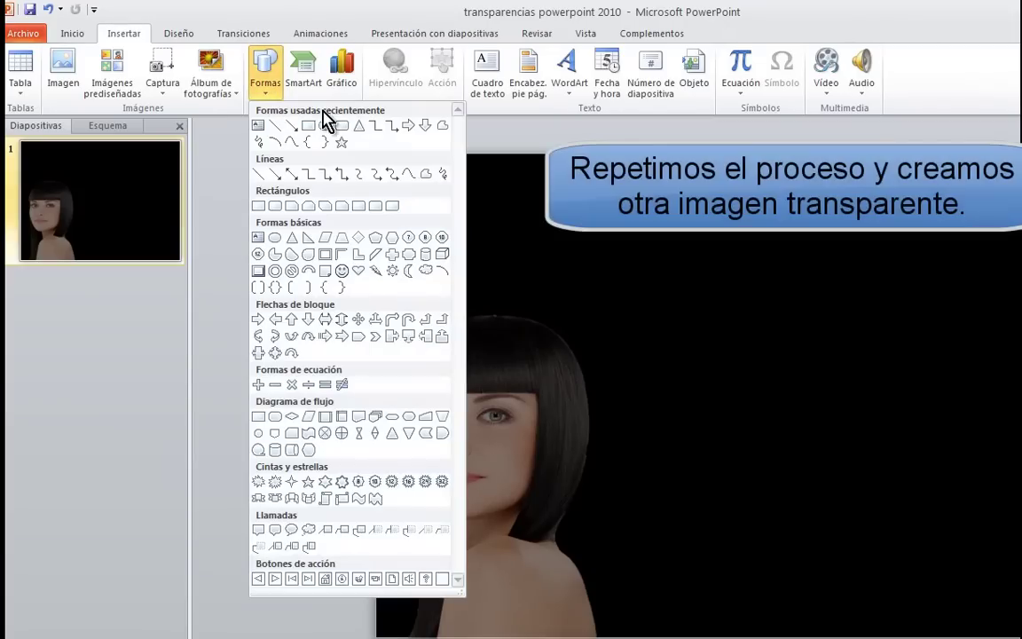
Draw a second rectangle on the right and fill it with 'woman 333 autor Yuri Hahhalev'
{"action": "left_click", "coordinate": [307, 125]}
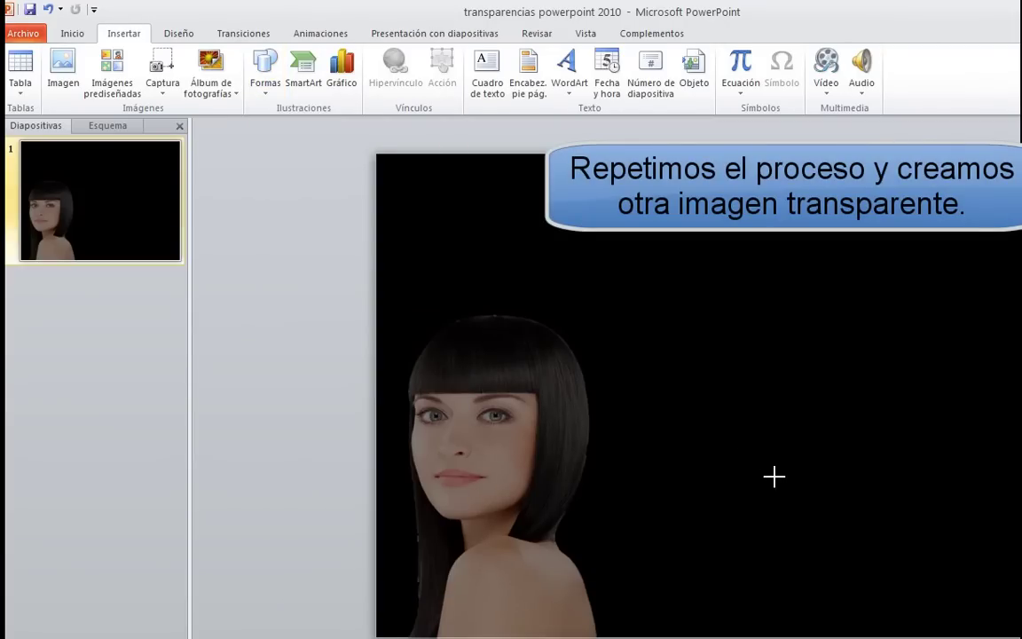
{"action": "left_click_drag", "start_coordinate": [928, 568], "coordinate": [646, 283]}
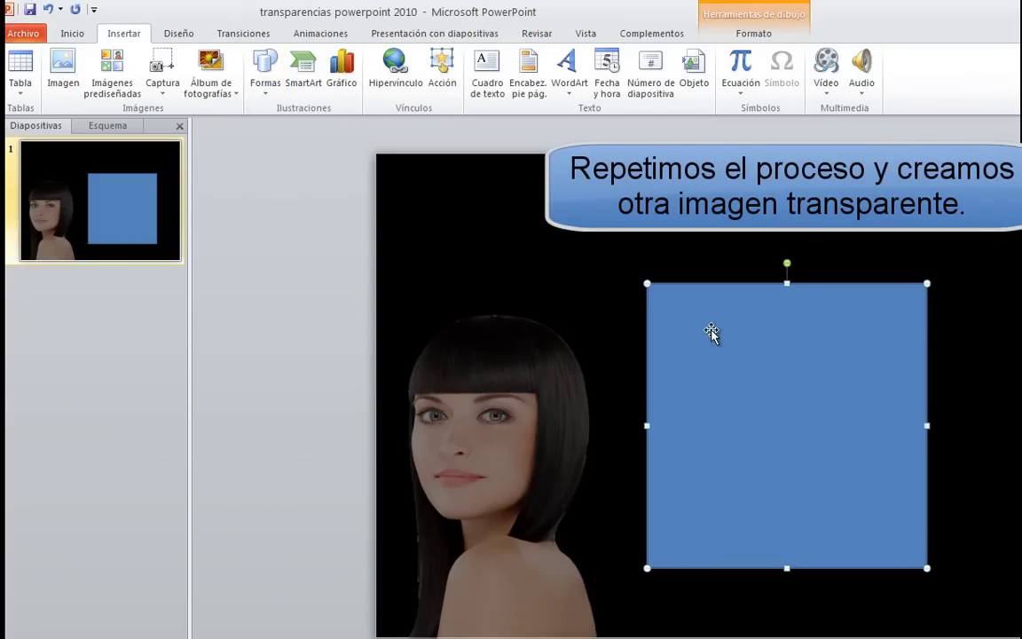
{"action": "right_click", "coordinate": [712, 331]}
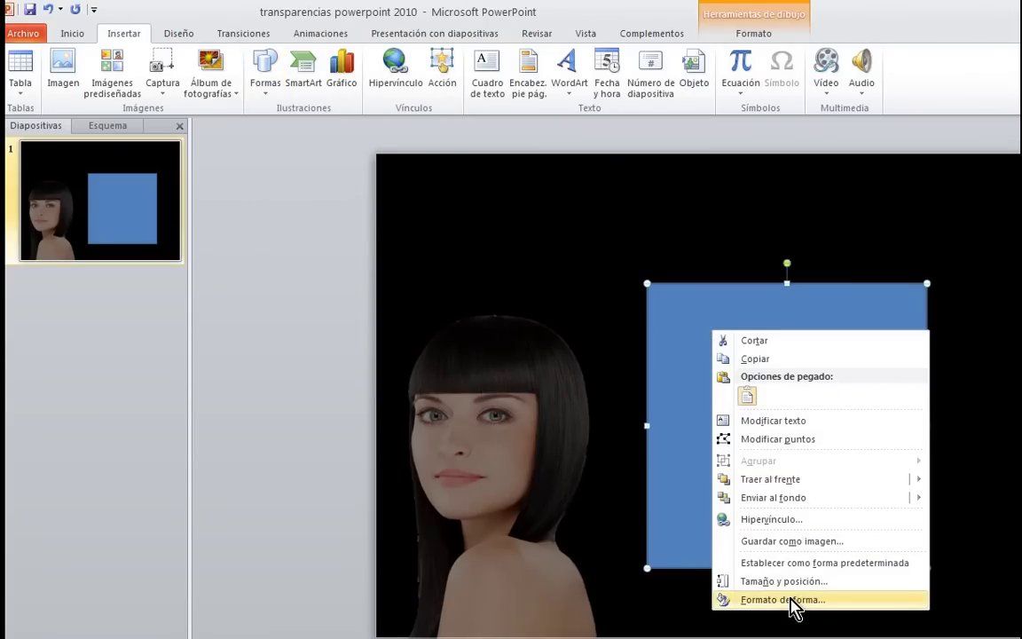
{"action": "left_click", "coordinate": [789, 601]}
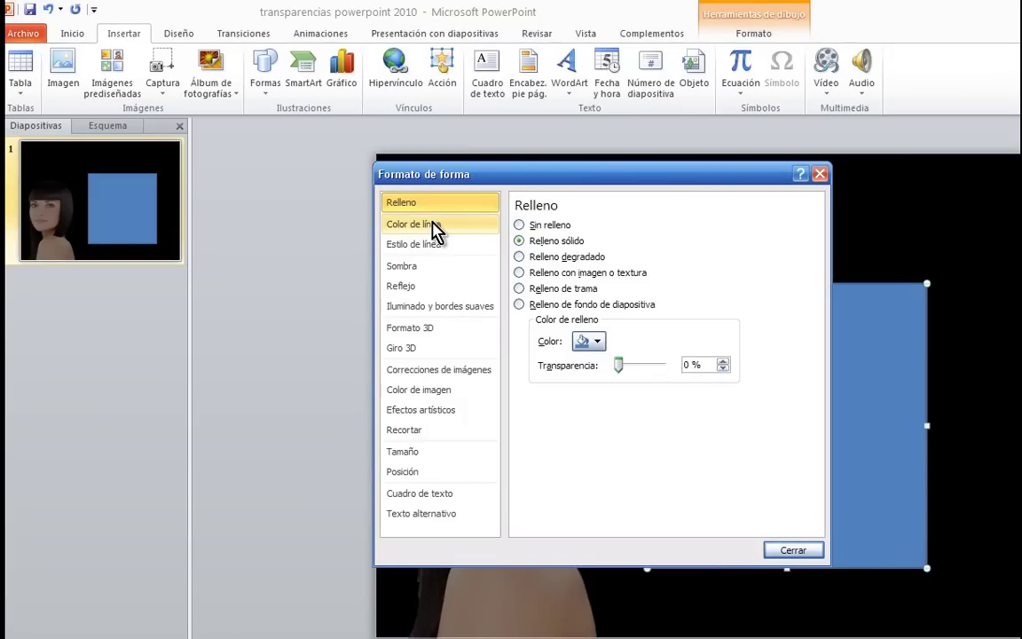
{"action": "left_click", "coordinate": [521, 273]}
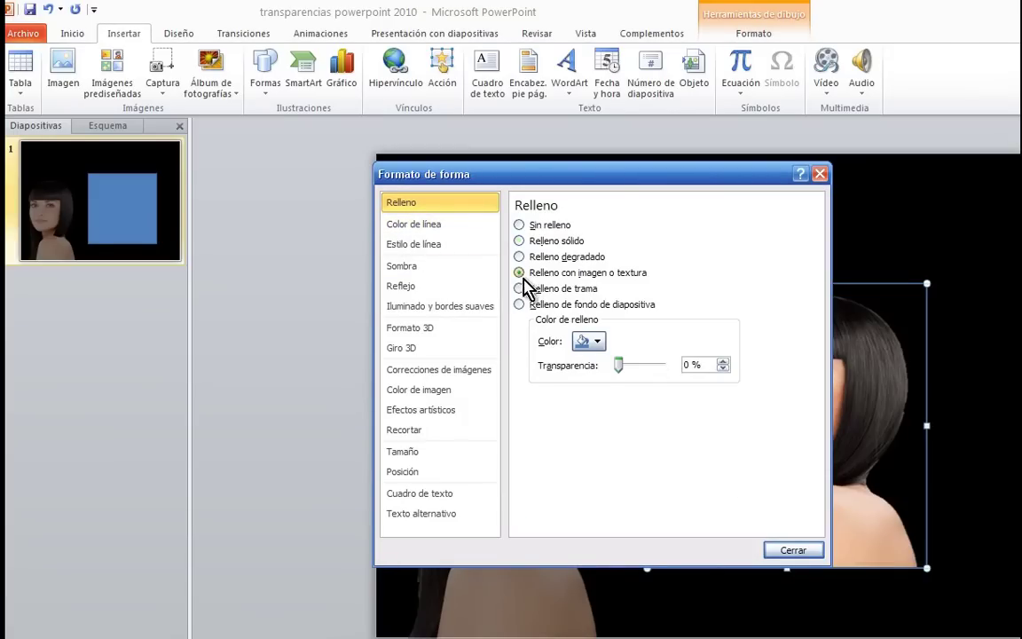
{"action": "left_click", "coordinate": [572, 358]}
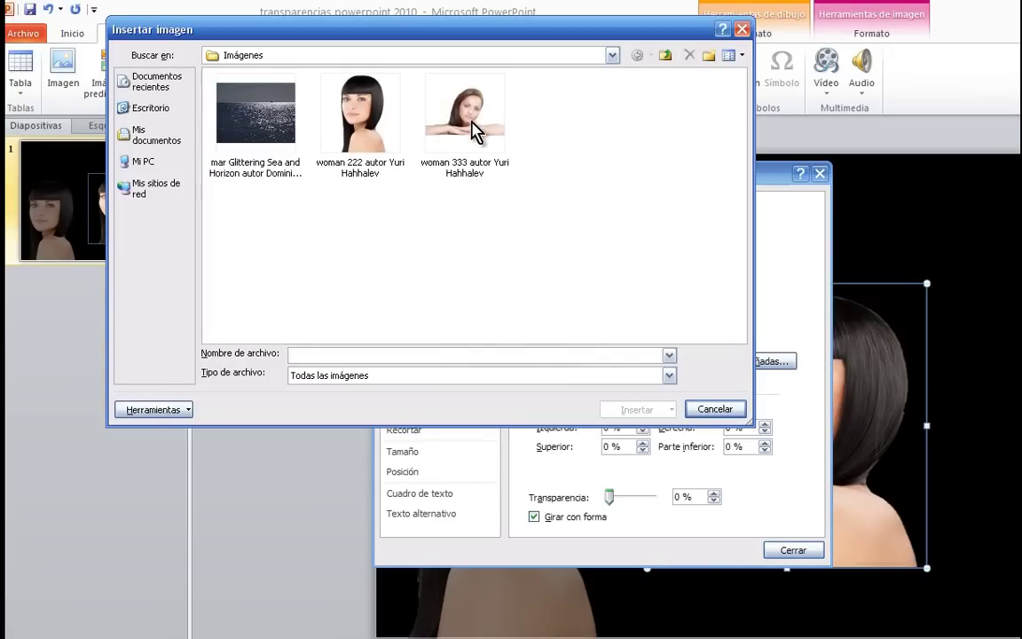
{"action": "double_click", "coordinate": [473, 131]}
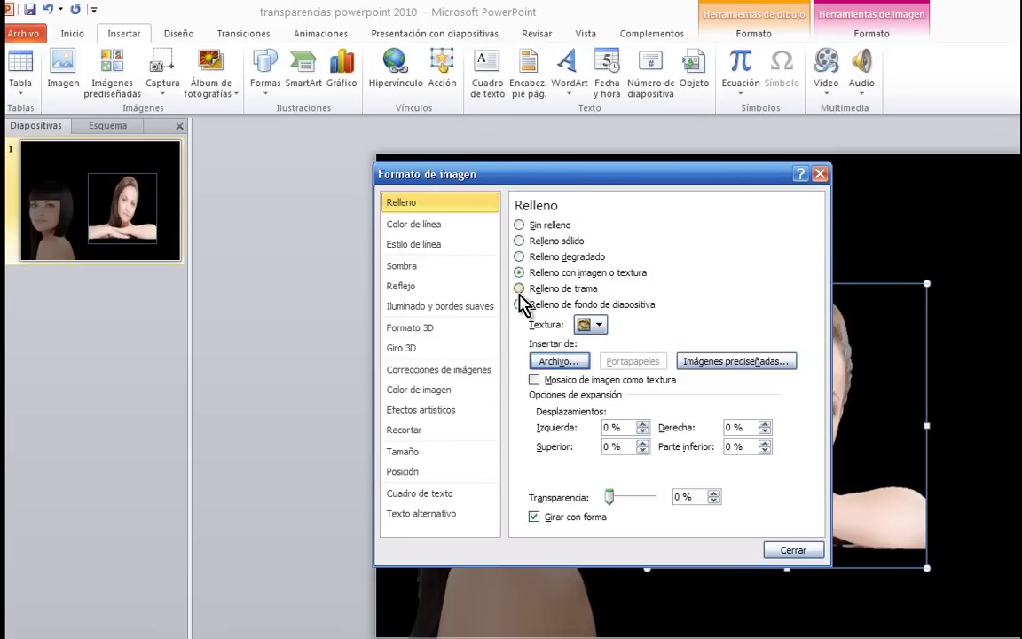
Set the second portrait to about 49% transparency with no outline
{"action": "left_click_drag", "start_coordinate": [610, 495], "coordinate": [638, 502]}
{"action": "left_click", "coordinate": [470, 229]}
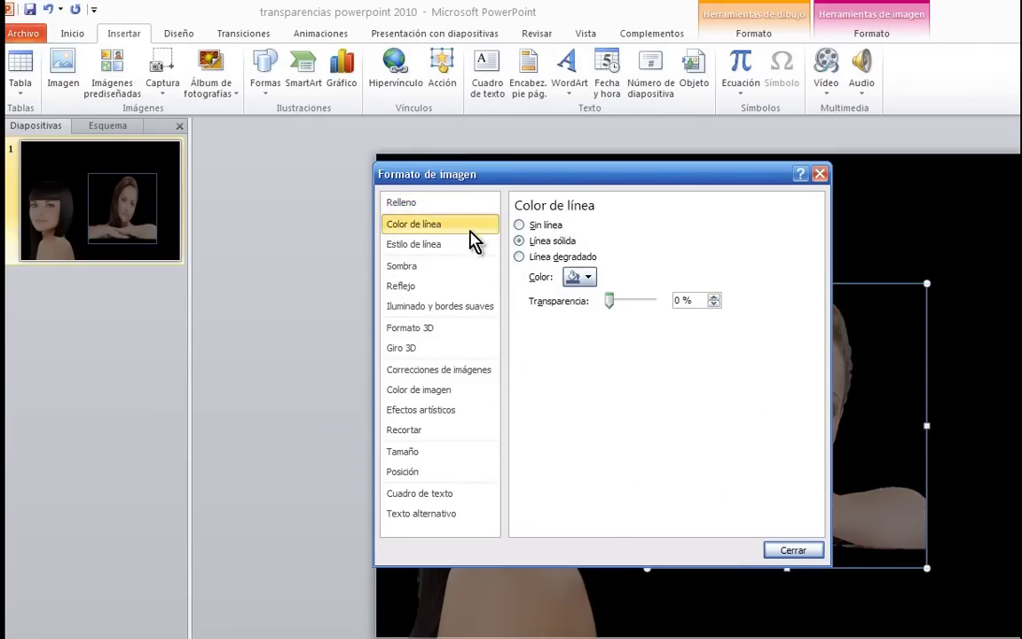
{"action": "left_click", "coordinate": [523, 225]}
Enlarge the right portrait and move it to overlap the first woman
{"action": "left_click", "coordinate": [786, 554]}
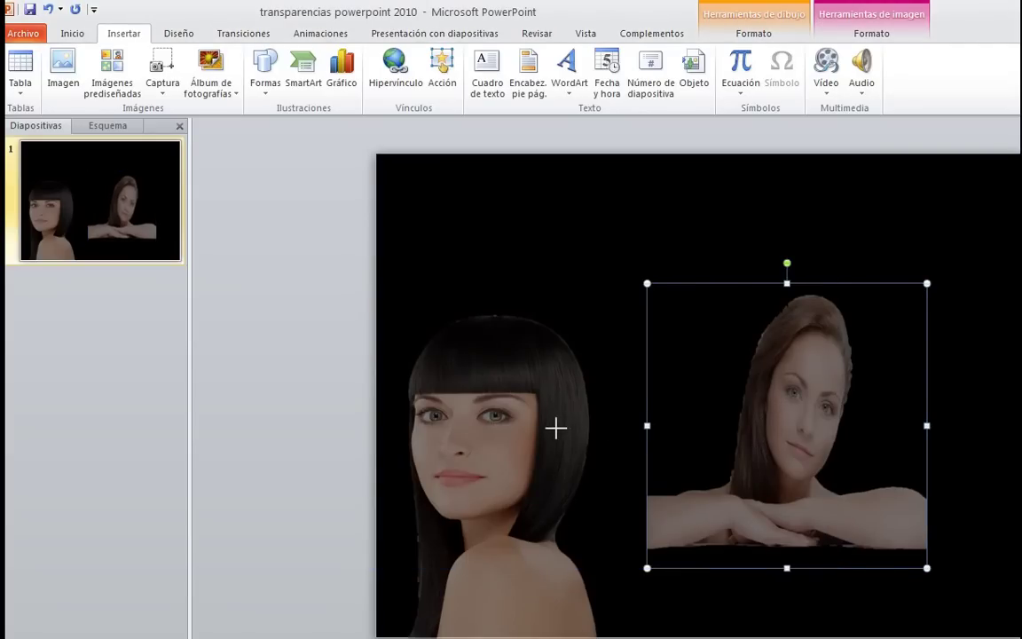
{"action": "left_click_drag", "start_coordinate": [647, 425], "coordinate": [550, 429]}
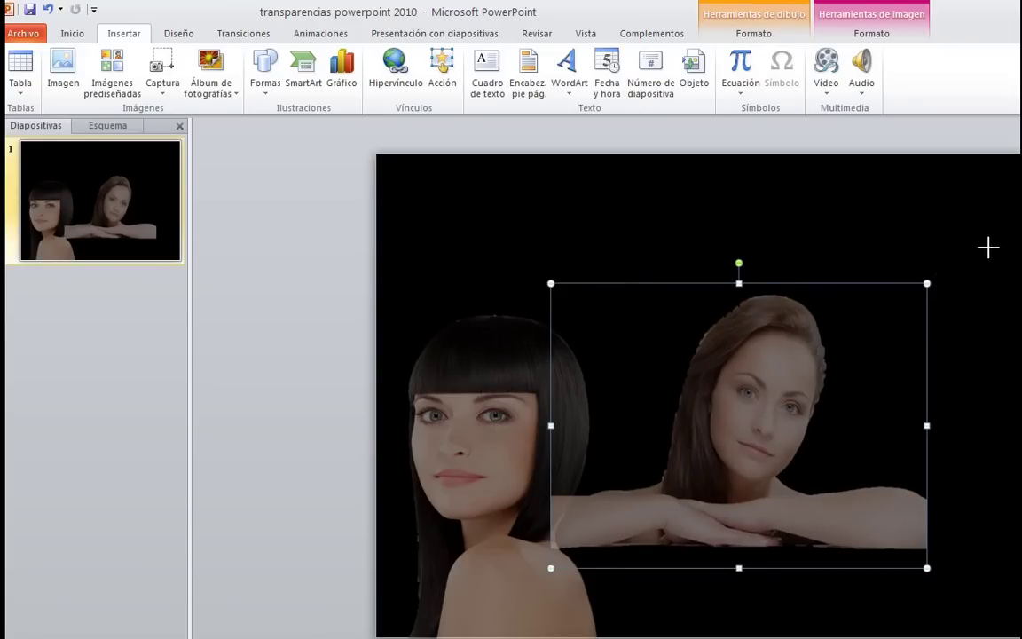
{"action": "left_click_drag", "start_coordinate": [1002, 239], "coordinate": [1002, 238]}
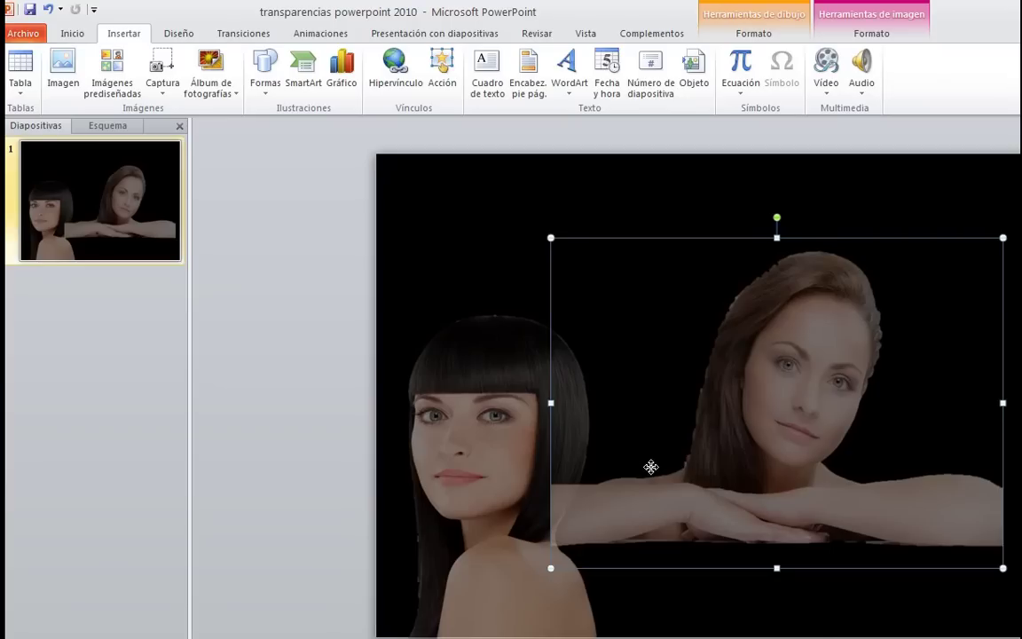
{"action": "left_click_drag", "start_coordinate": [650, 466], "coordinate": [469, 601]}
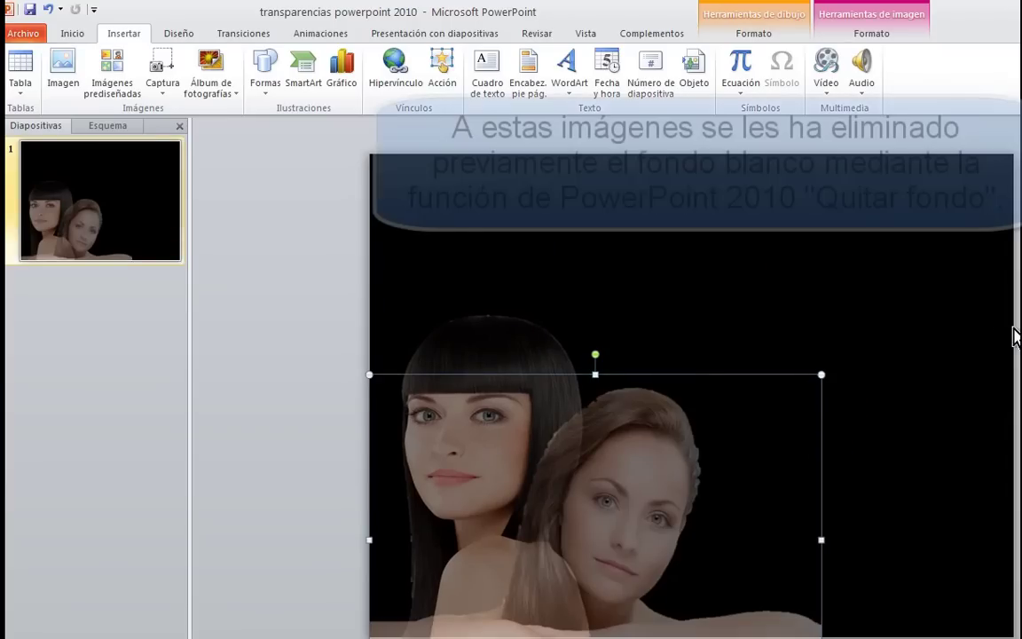
{"action": "left_click_drag", "start_coordinate": [1009, 327], "coordinate": [1010, 327]}
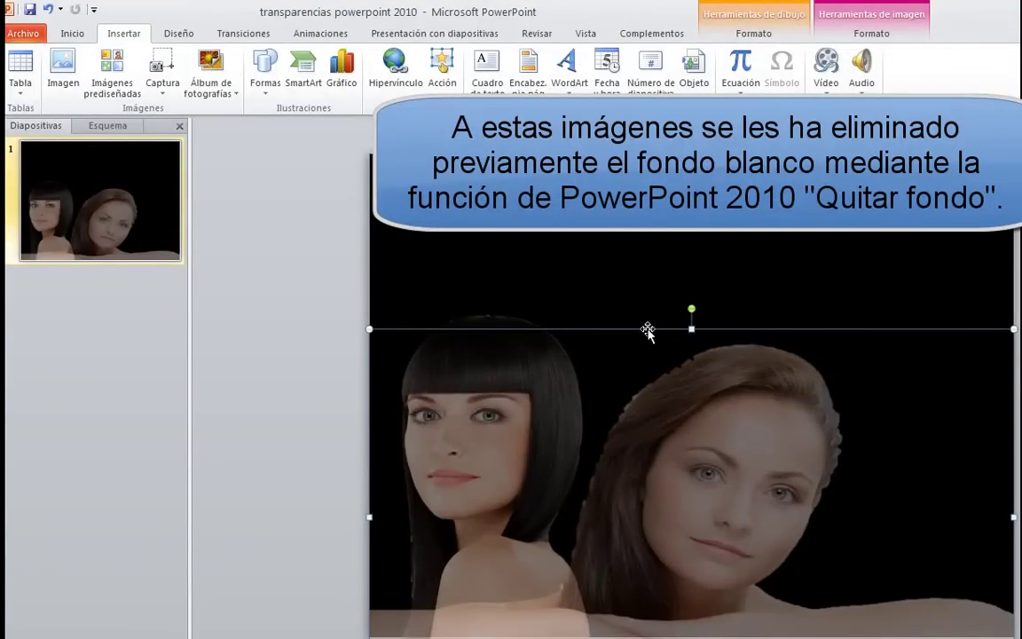
Enlarge the left woman's portrait and nudge it into position with the arrow keys
{"action": "left_click", "coordinate": [478, 323]}
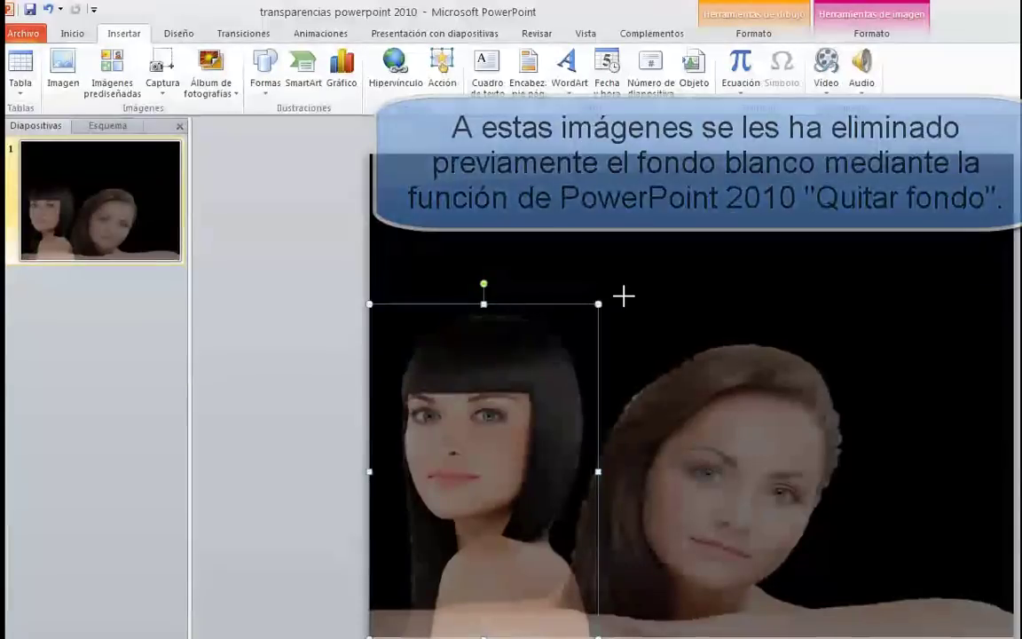
{"action": "left_click_drag", "start_coordinate": [668, 240], "coordinate": [671, 242]}
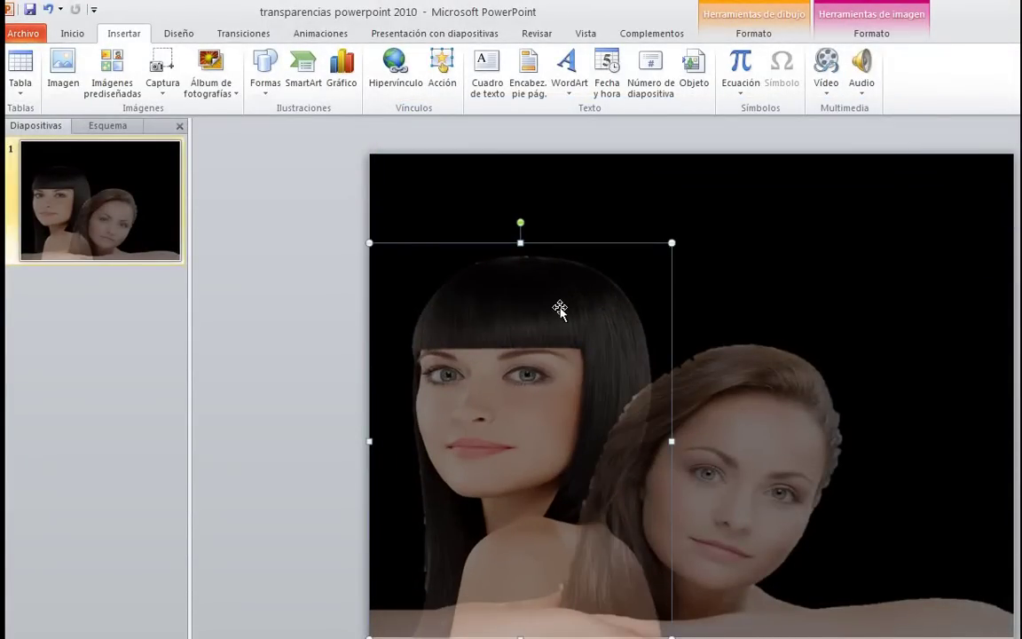
{"action": "key", "text": "Left"}
{"action": "key", "text": "Left"}
{"action": "key", "text": "Left"}
{"action": "key", "text": "Right"}
{"action": "key", "text": "Right"}
{"action": "key", "text": "Right"}
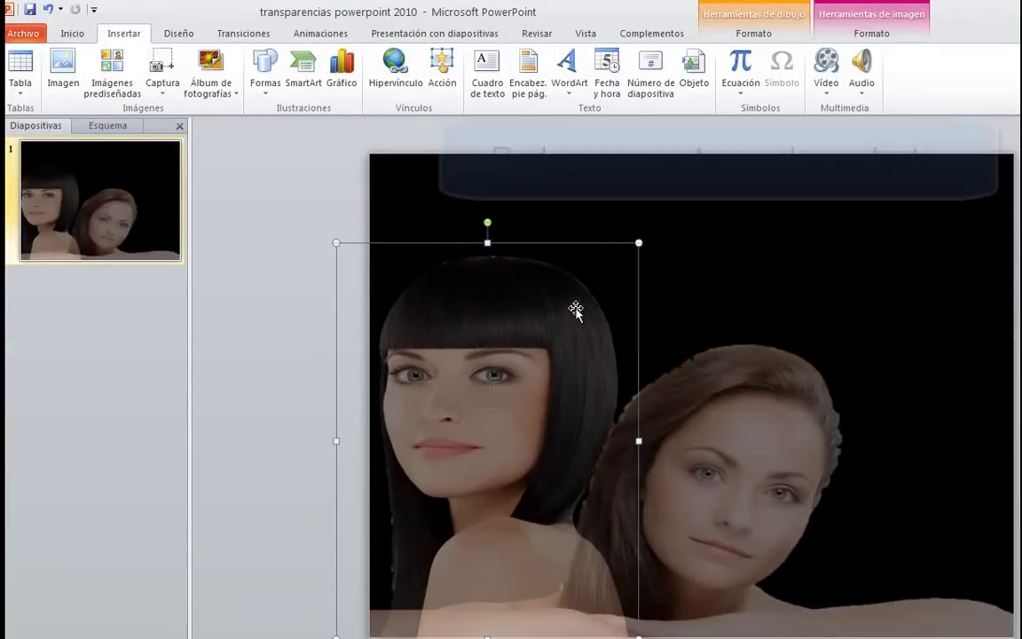
{"action": "left_click", "coordinate": [359, 182]}
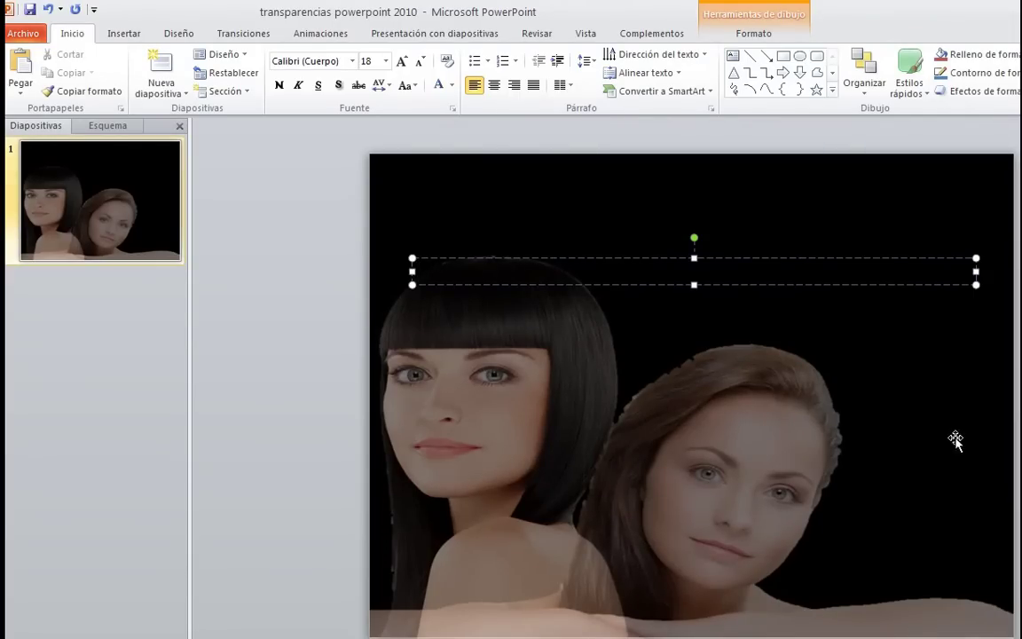
{"action": "left_click", "coordinate": [846, 258]}
{"action": "left_click", "coordinate": [385, 61]}
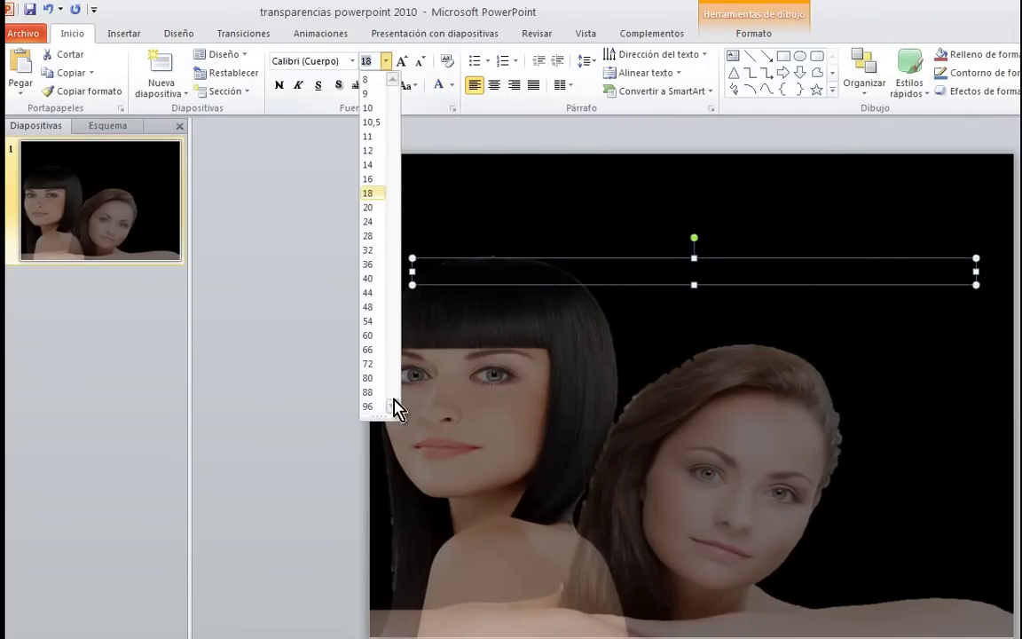
{"action": "left_click", "coordinate": [375, 380]}
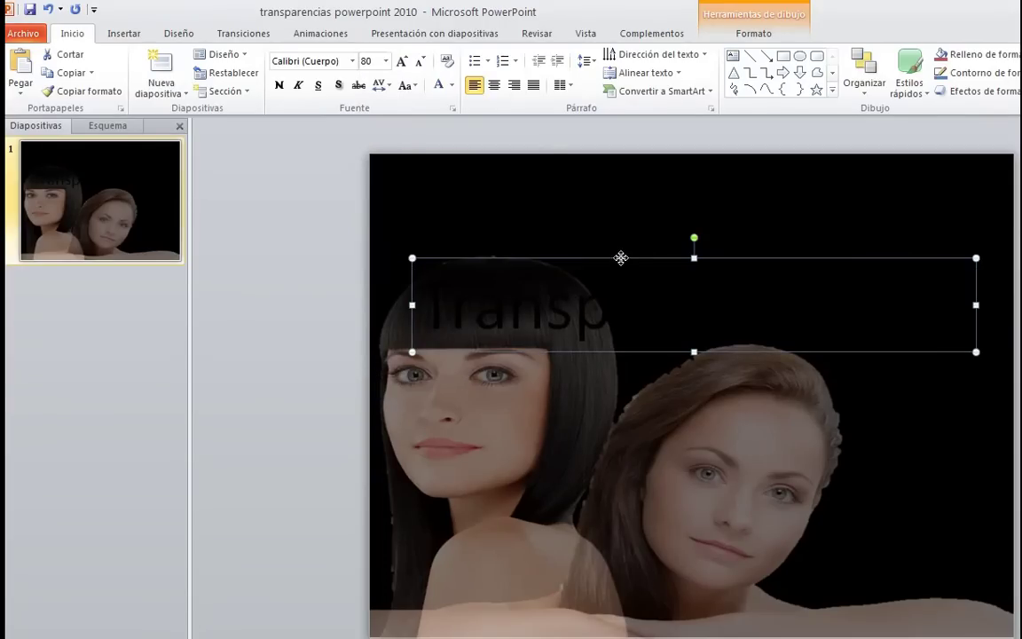
{"action": "left_click", "coordinate": [437, 84]}
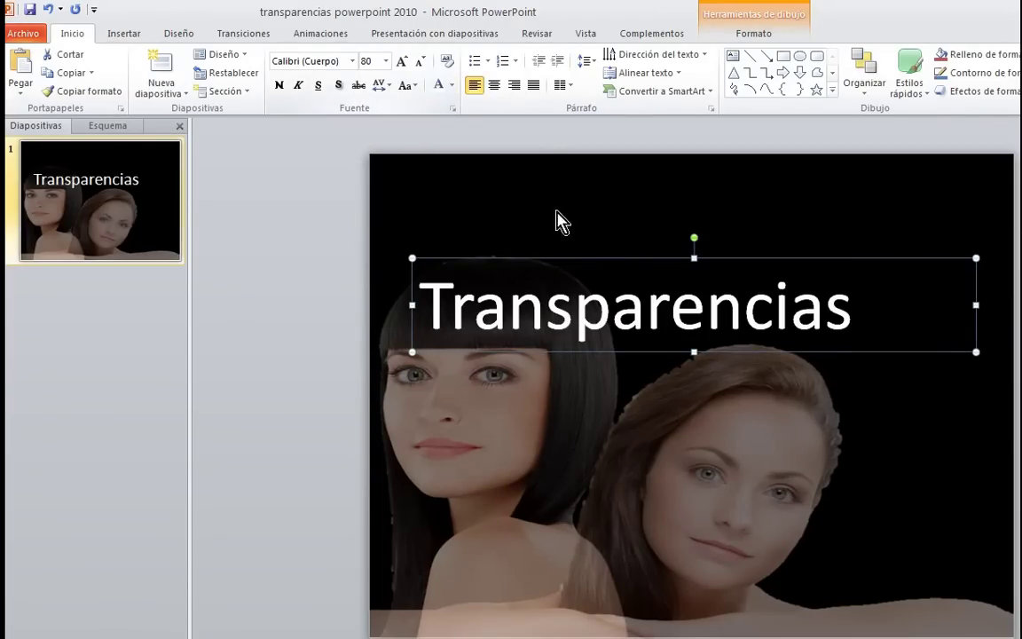
{"action": "key", "text": "Down"}
{"action": "key", "text": "Down"}
{"action": "key", "text": "Down"}
{"action": "key", "text": "Down"}
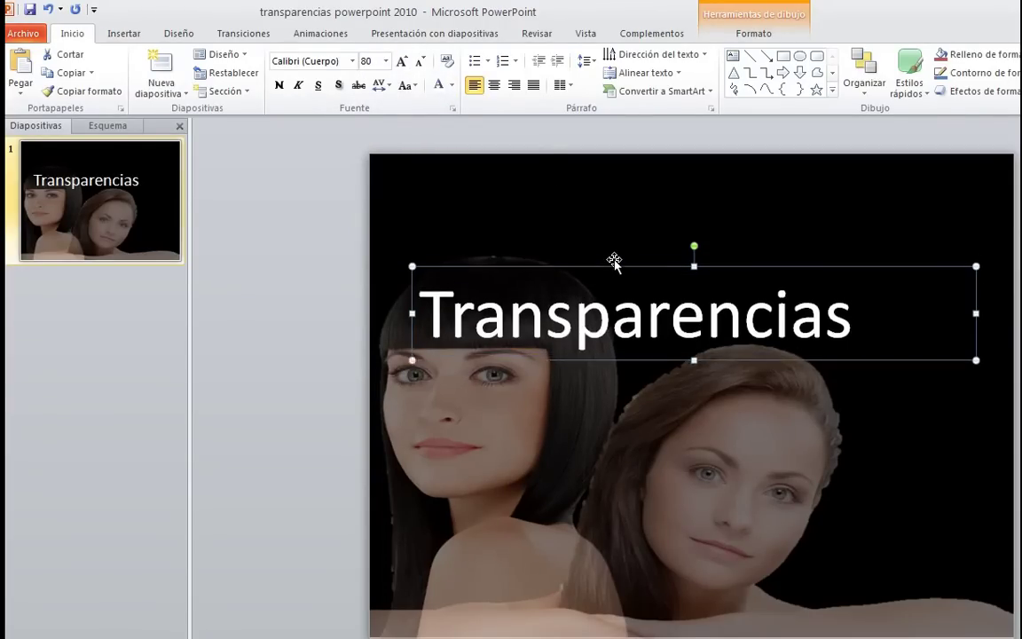
{"action": "key", "text": "Down"}
{"action": "key", "text": "Down"}
{"action": "key", "text": "Down"}
{"action": "key", "text": "Down"}
{"action": "key", "text": "Down"}
{"action": "key", "text": "Down"}
{"action": "key", "text": "Down"}
{"action": "key", "text": "Down"}
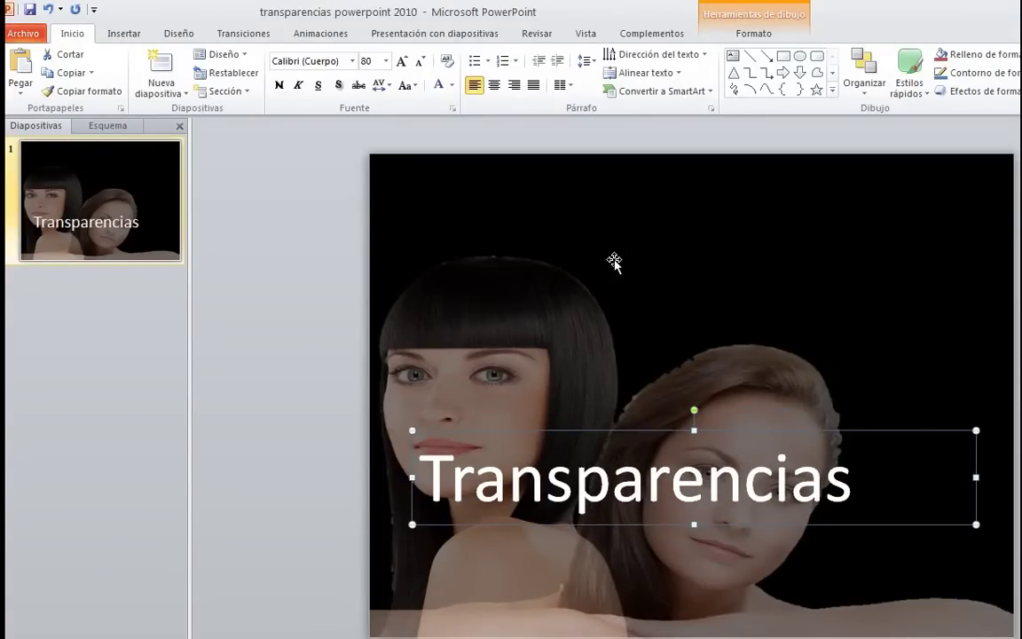
{"action": "key", "text": "Up"}
{"action": "key", "text": "Up"}
{"action": "key", "text": "Up"}
{"action": "key", "text": "Up"}
{"action": "key", "text": "Up"}
{"action": "key", "text": "Up"}
{"action": "key", "text": "Up"}
{"action": "key", "text": "Up"}
{"action": "key", "text": "Up"}
{"action": "key", "text": "Up"}
{"action": "key", "text": "Up"}
{"action": "key", "text": "Up"}
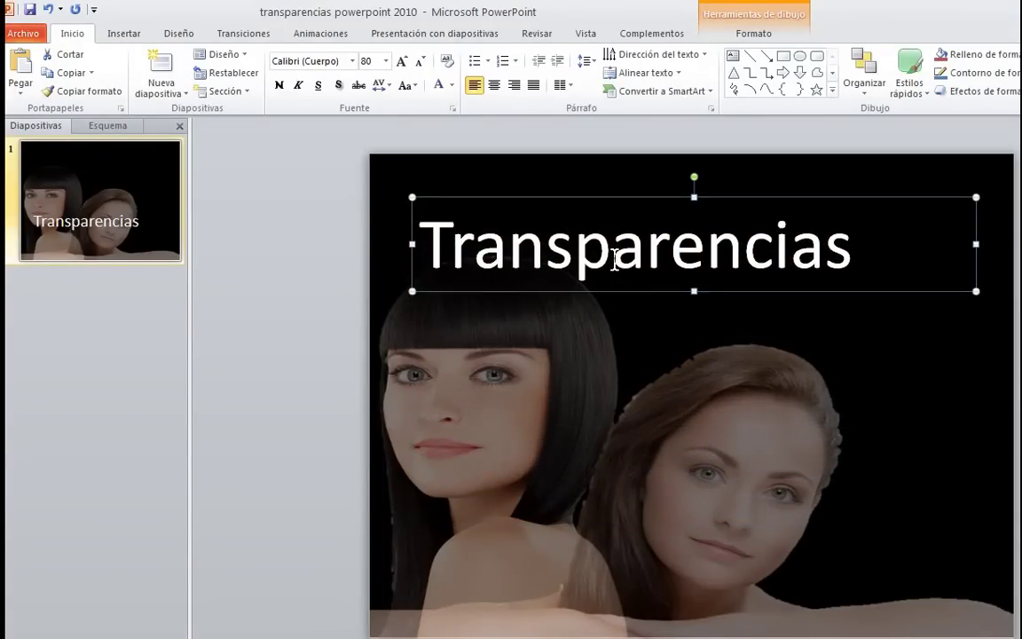
{"action": "key", "text": "Down"}
{"action": "key", "text": "Down"}
{"action": "key", "text": "Down"}
{"action": "key", "text": "Up"}
{"action": "key", "text": "Up"}
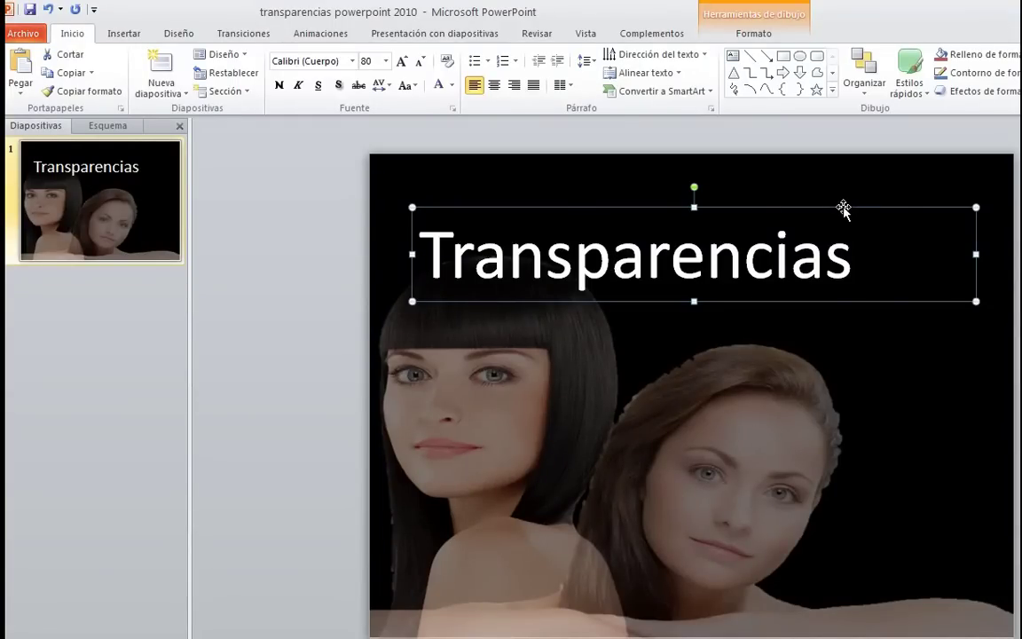
{"action": "key", "text": "Delete"}
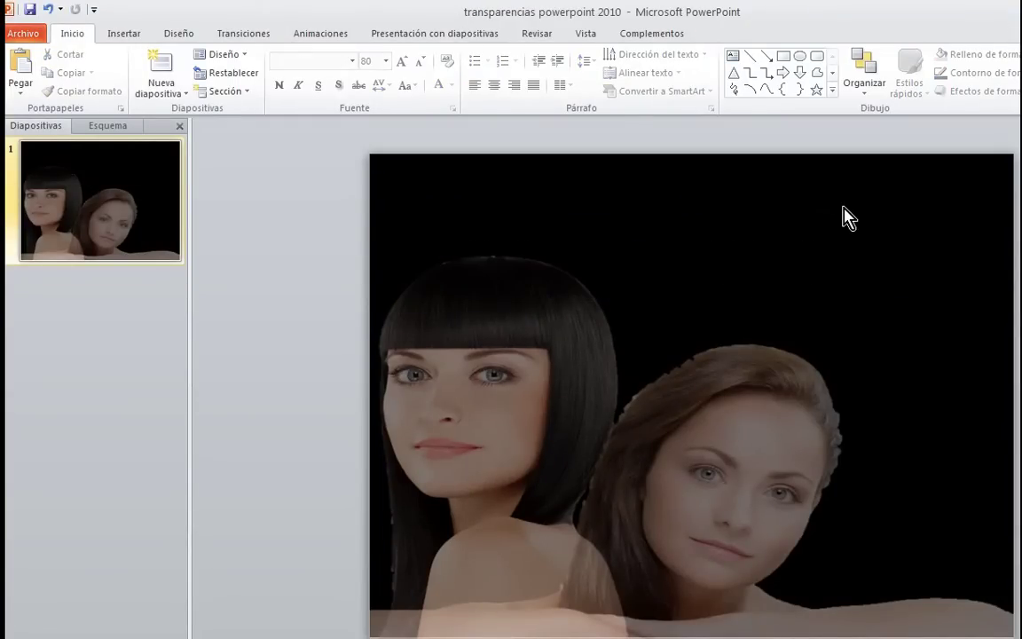
Insert the 'mar Glittering Sea and Horizon' photo and send it to the back
{"action": "left_click", "coordinate": [125, 36]}
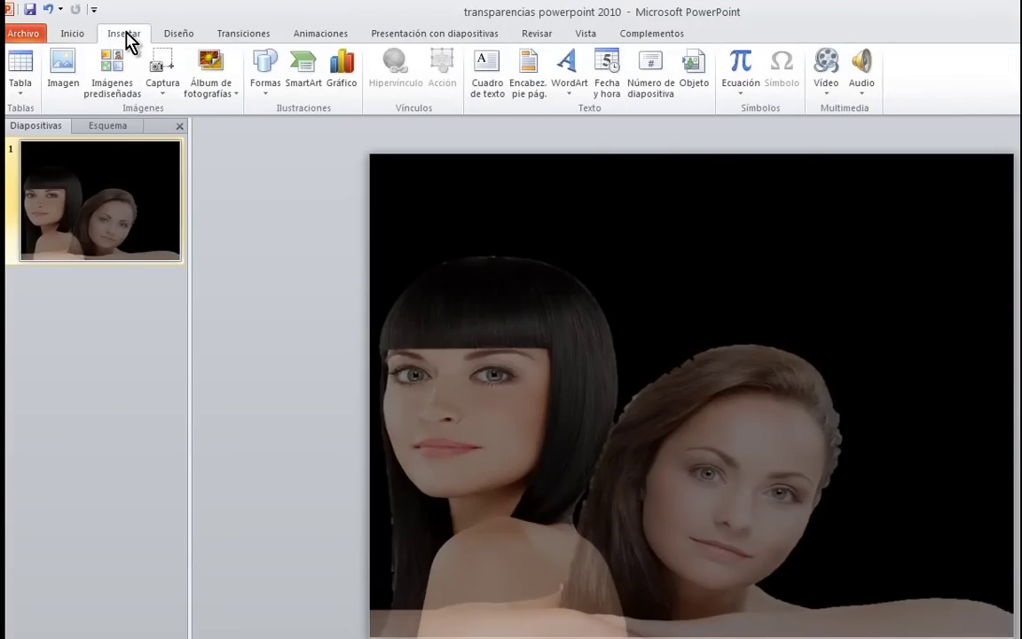
{"action": "left_click", "coordinate": [73, 71]}
{"action": "left_click", "coordinate": [287, 127]}
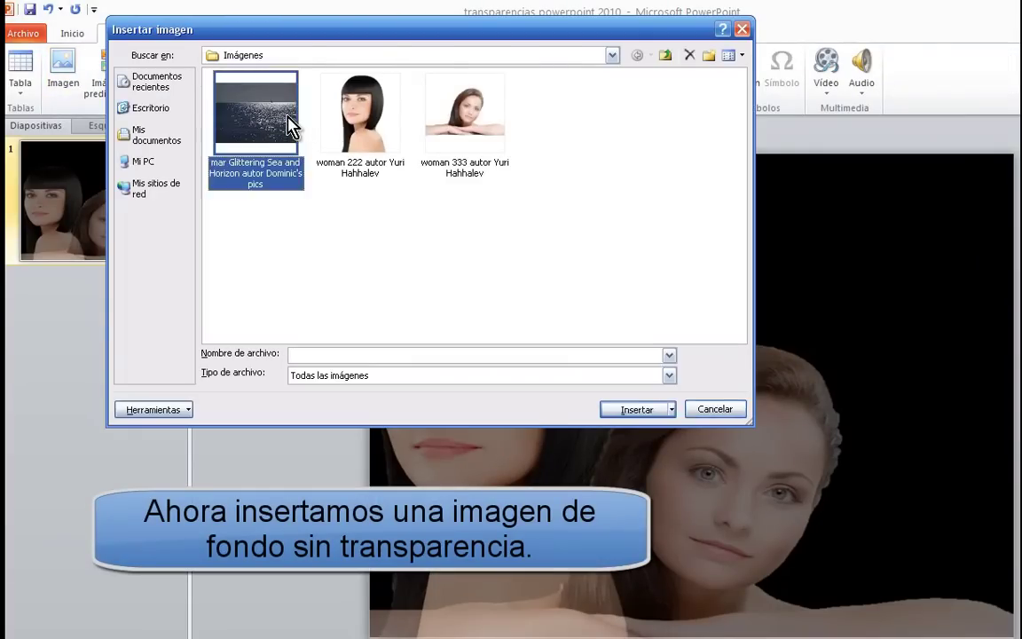
{"action": "double_click", "coordinate": [287, 127]}
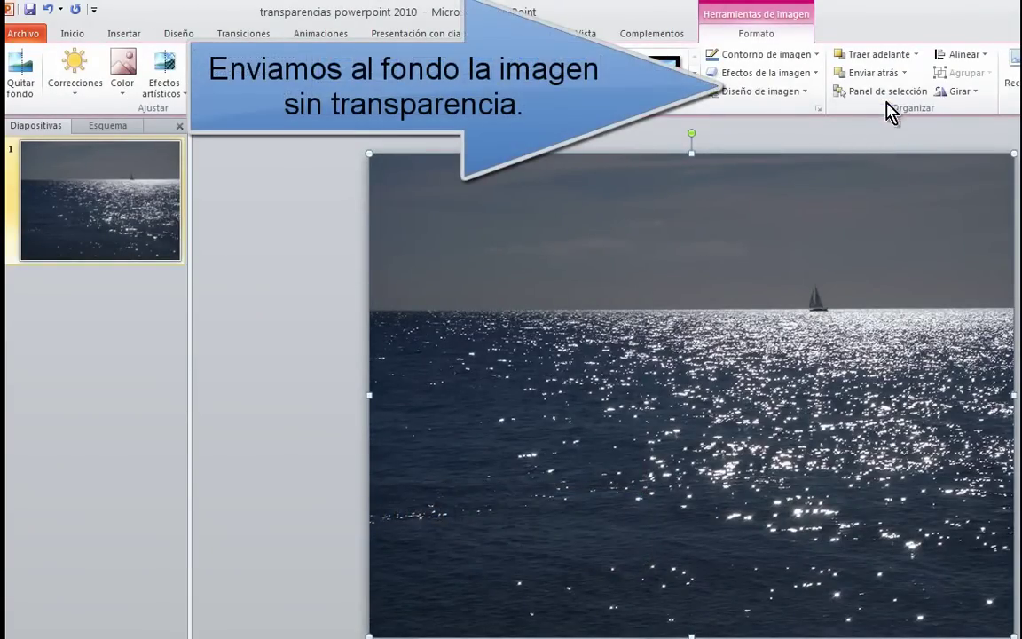
{"action": "left_click", "coordinate": [903, 73]}
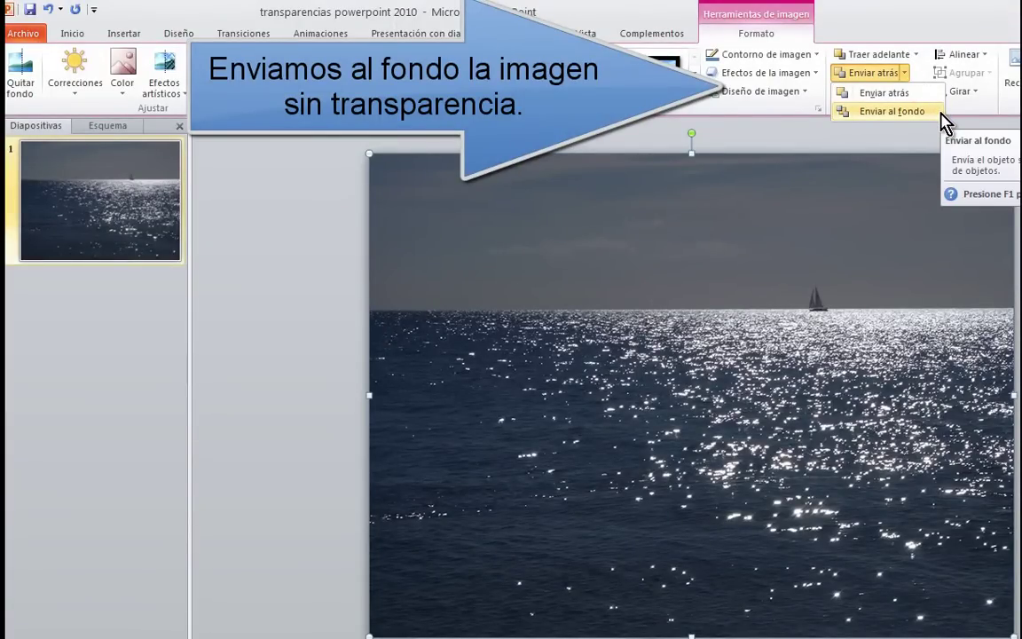
{"action": "left_click", "coordinate": [938, 113]}
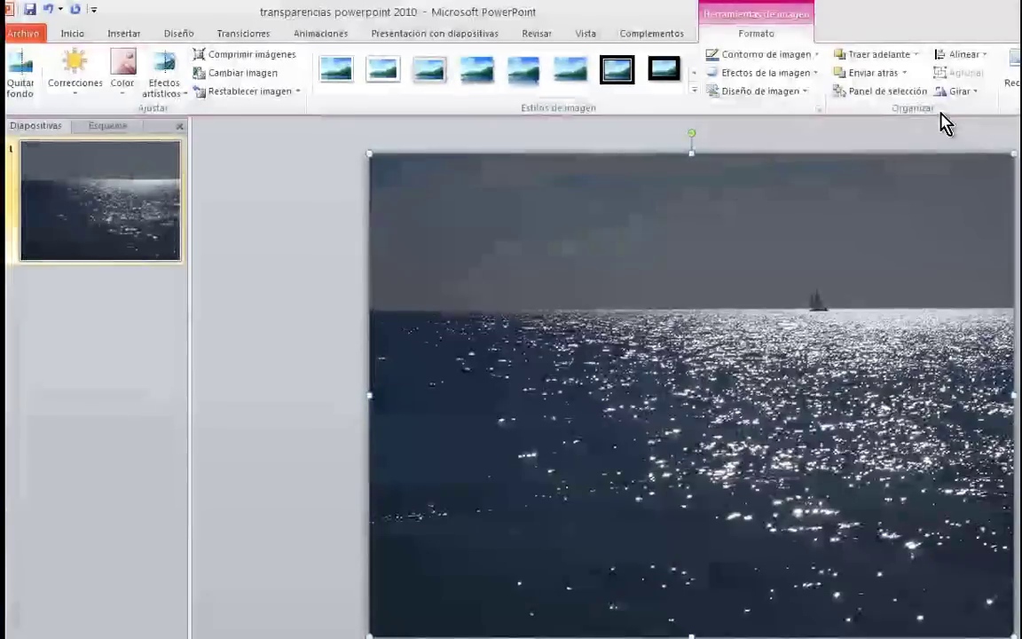
Shift the women's portraits slightly into place over the sea background, then deselect them
{"action": "left_click", "coordinate": [775, 448]}
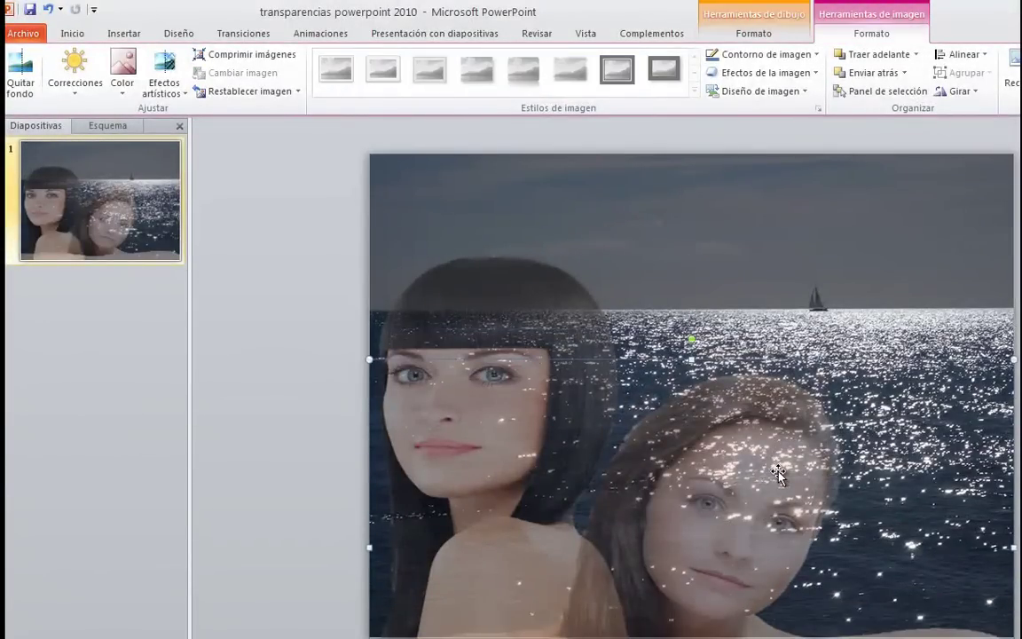
{"action": "left_click_drag", "start_coordinate": [778, 475], "coordinate": [785, 483]}
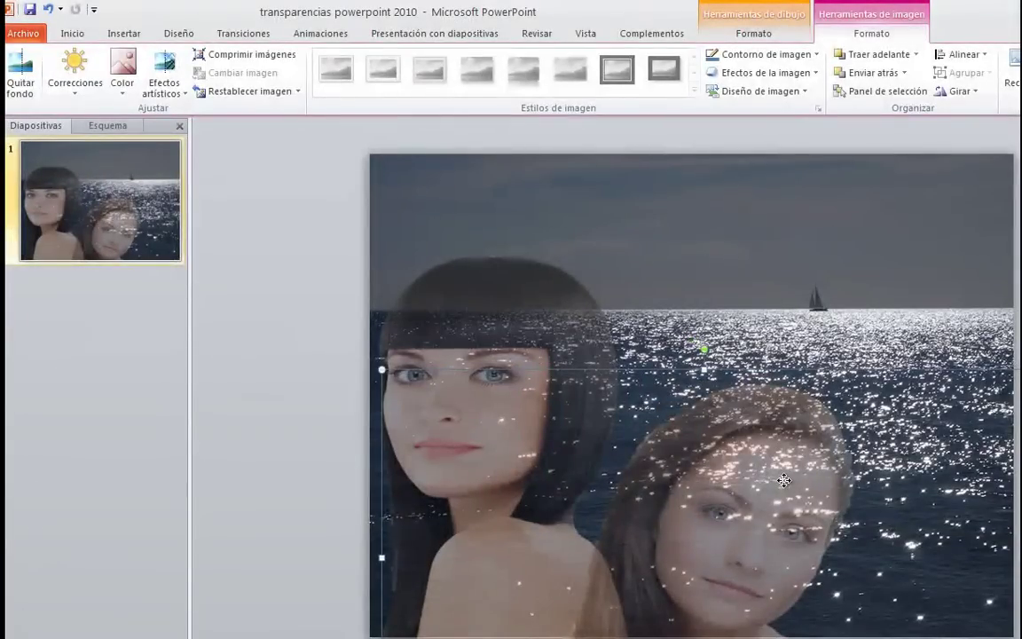
{"action": "left_click_drag", "start_coordinate": [806, 462], "coordinate": [727, 472]}
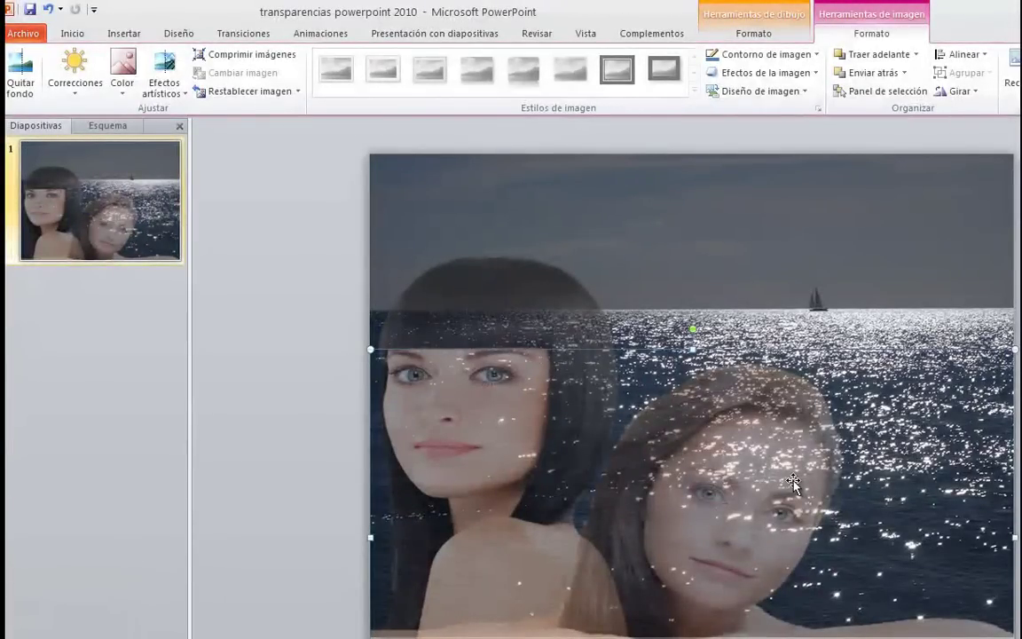
{"action": "key", "text": "Escape"}
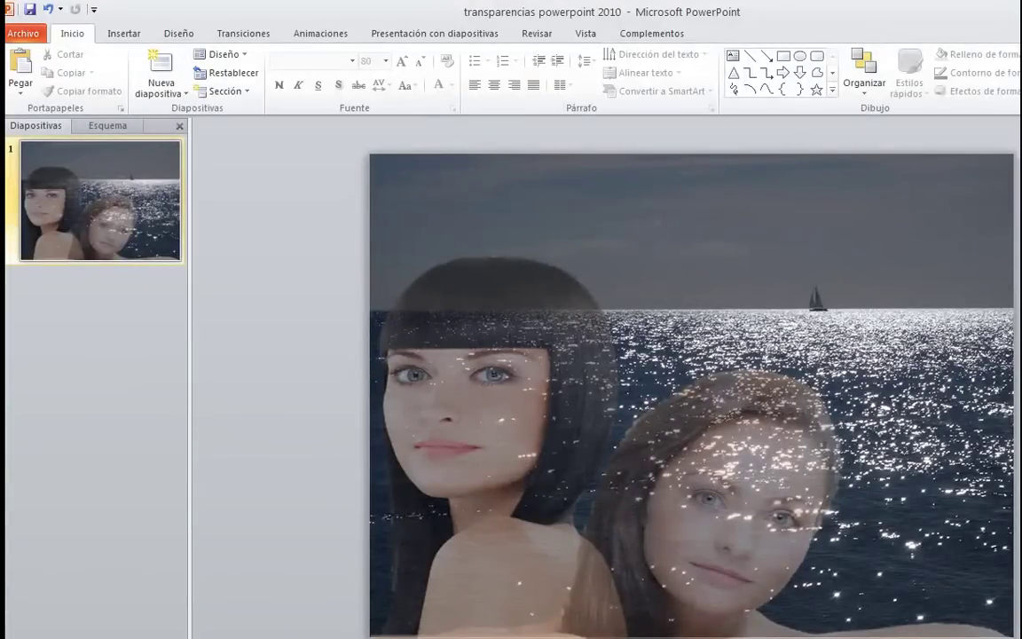
Start the full-screen slide show from the beginning with F5
{"action": "key", "text": "F5"}
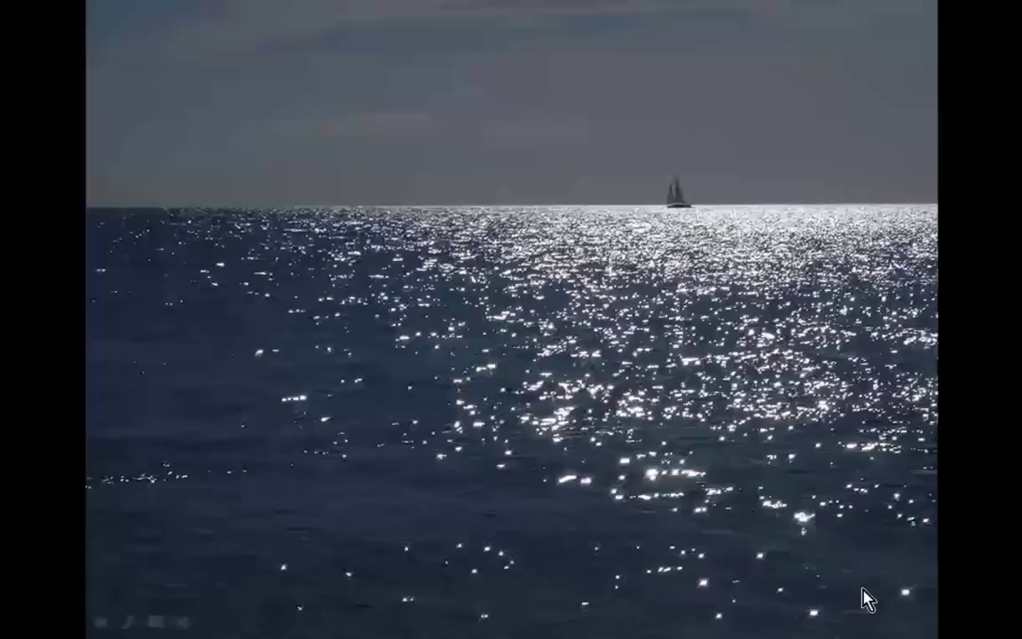